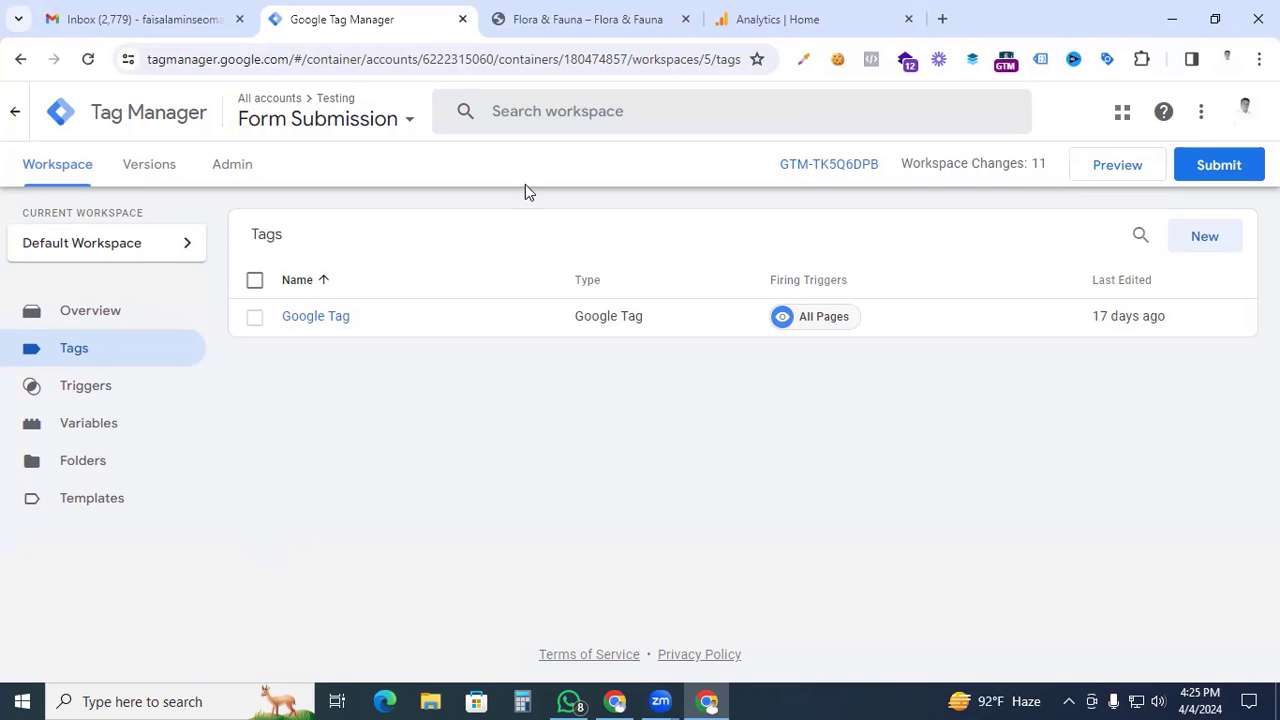
Test the Amazon outbound link on the Flora & Fauna site, then close the product page.
click(560, 19)
scroll(755, 418, up, 2)
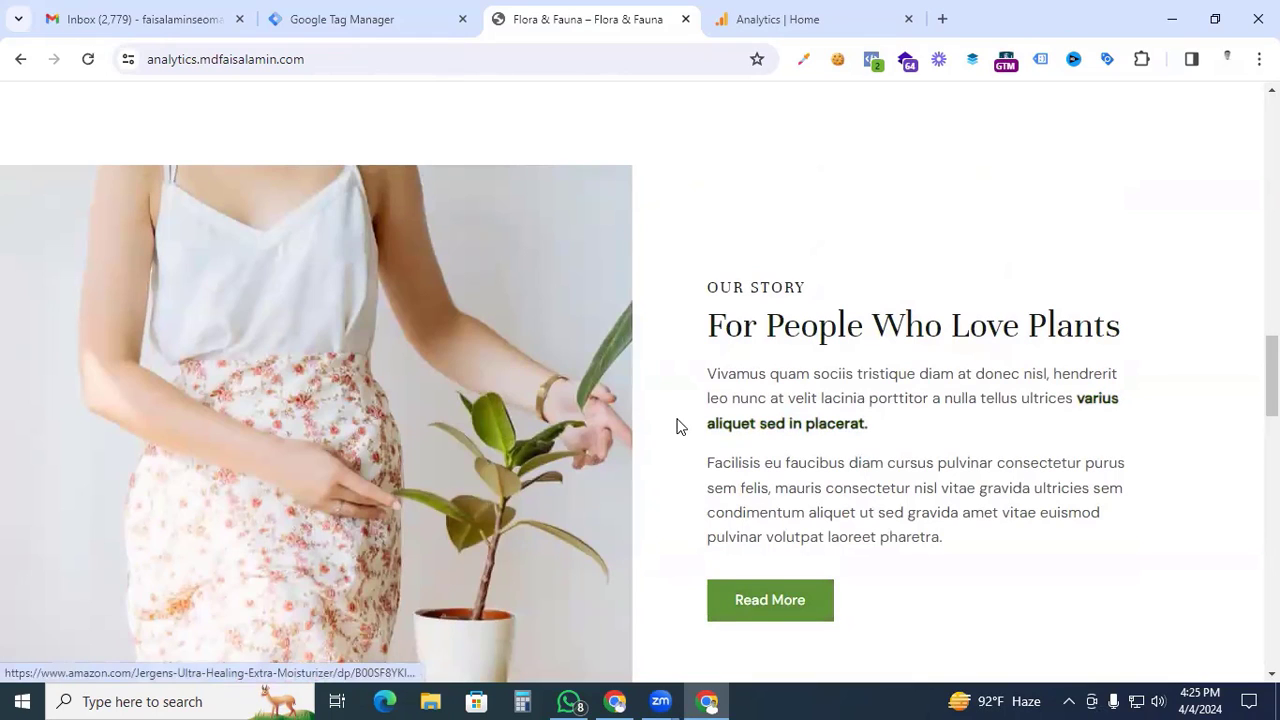
click(766, 434)
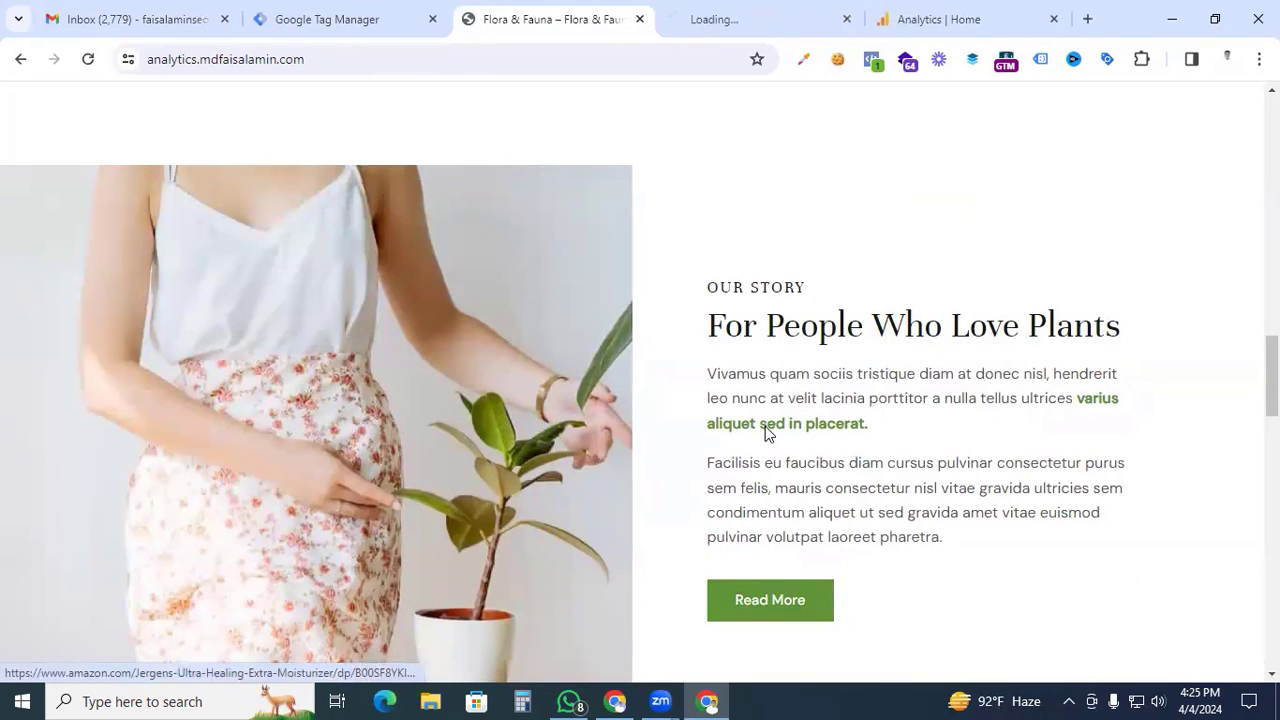
click(743, 20)
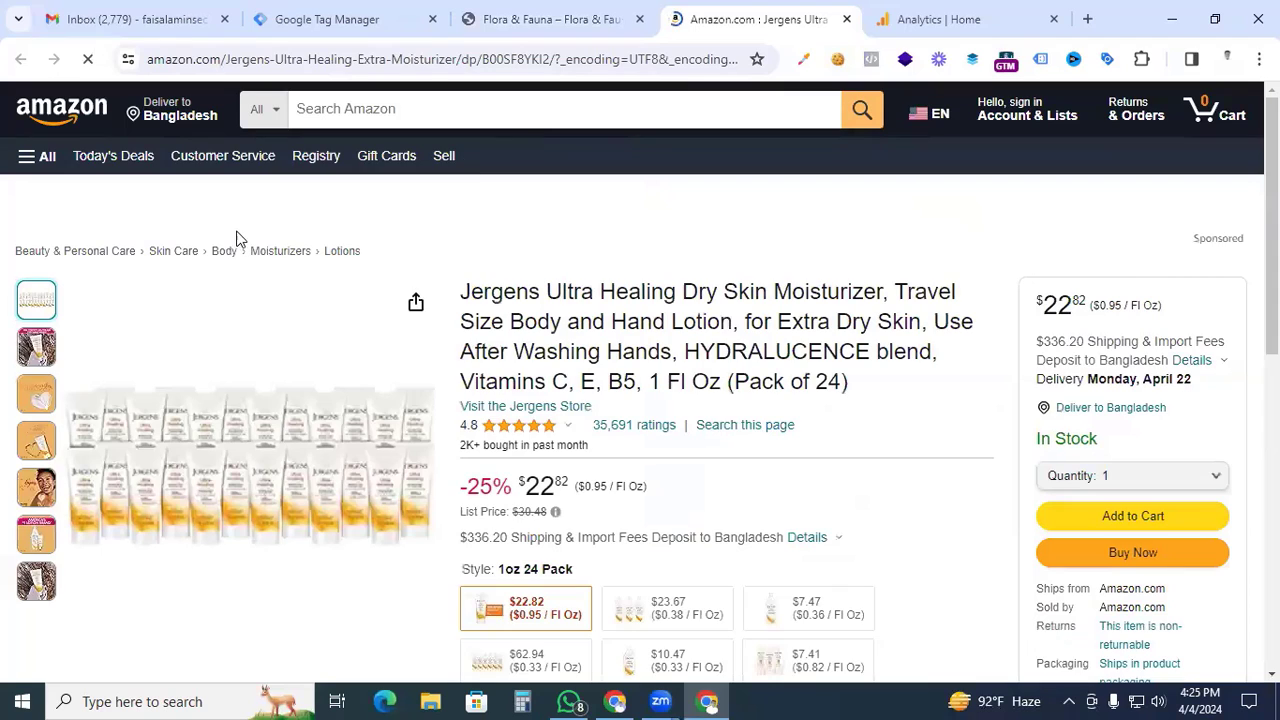
click(845, 20)
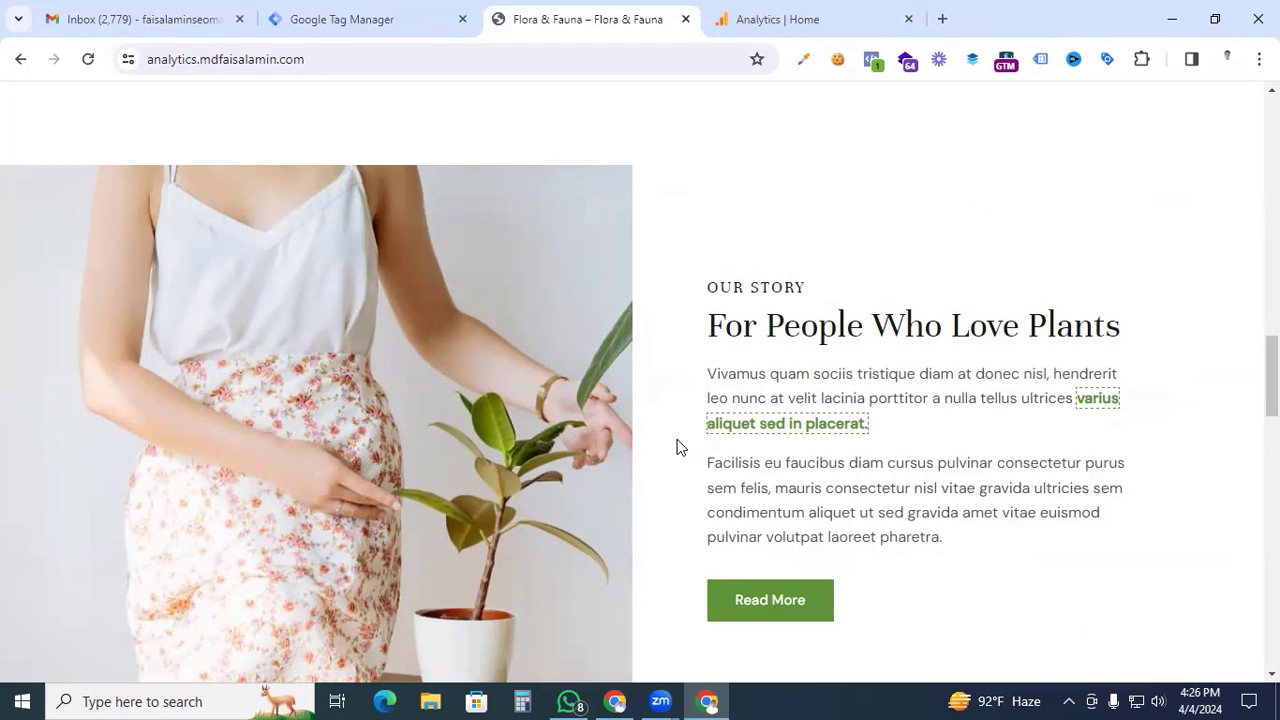
scroll(677, 447, up, 10)
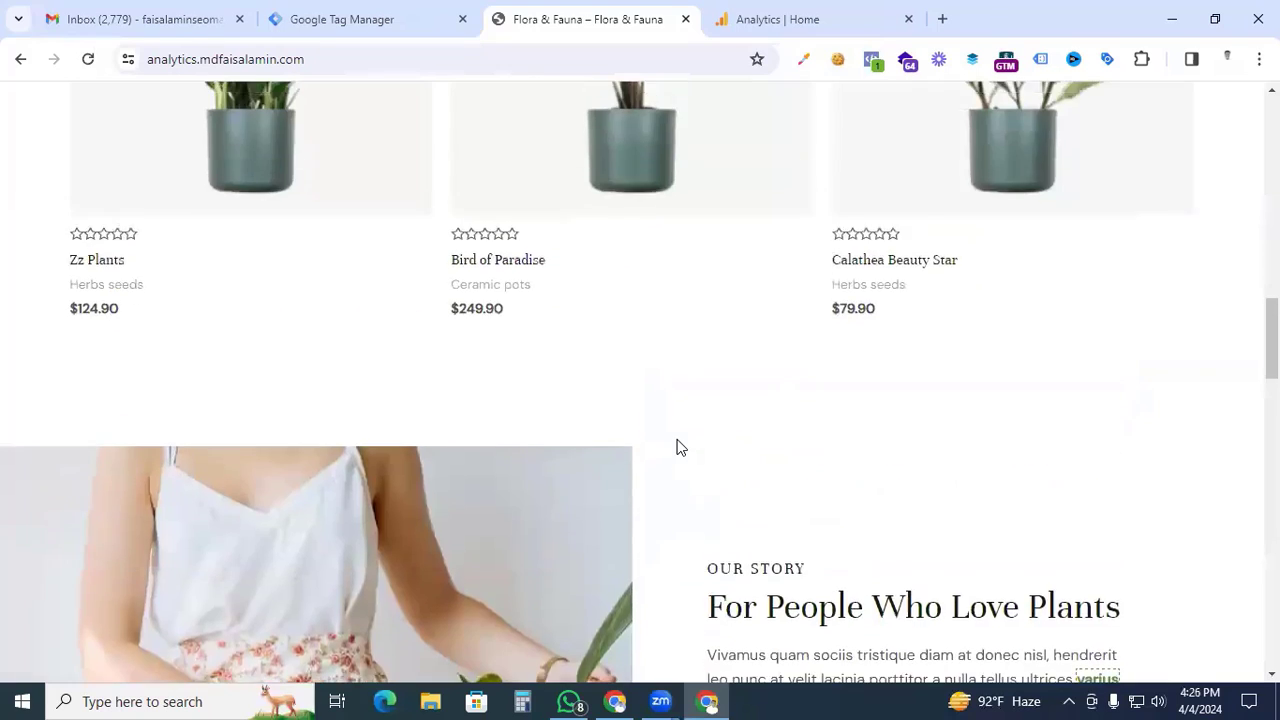
scroll(677, 447, up, 2)
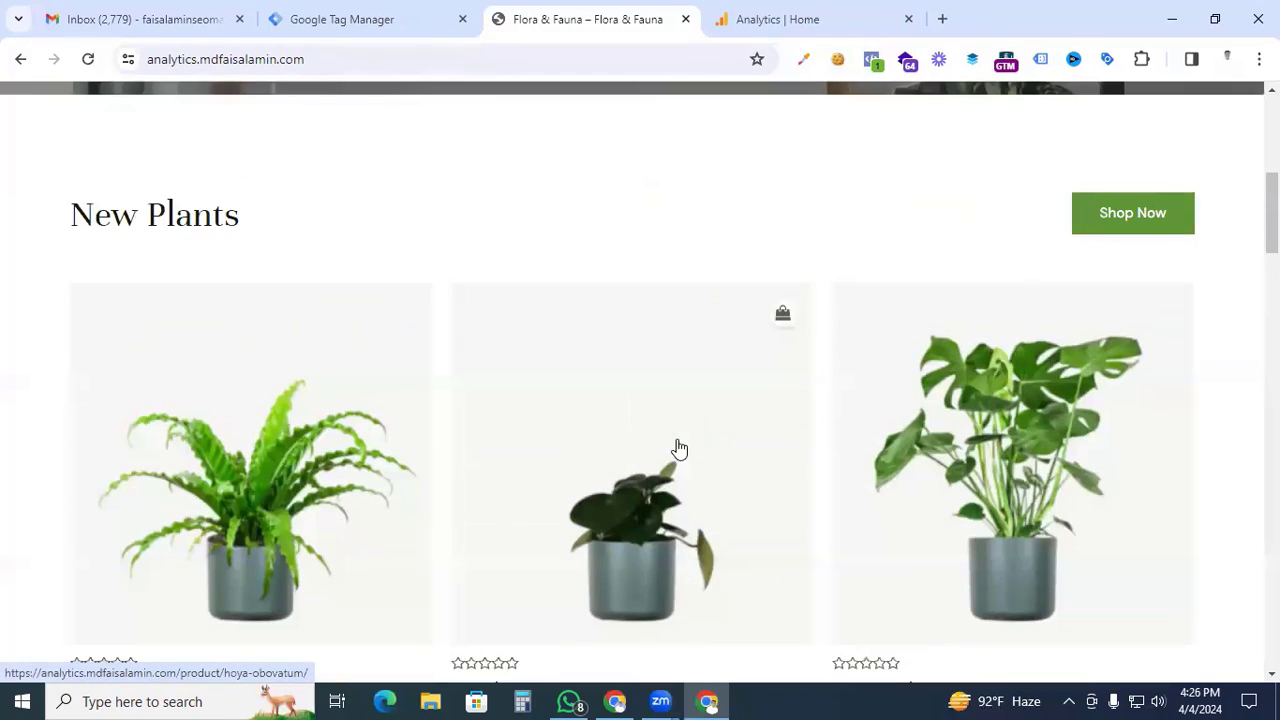
click(381, 18)
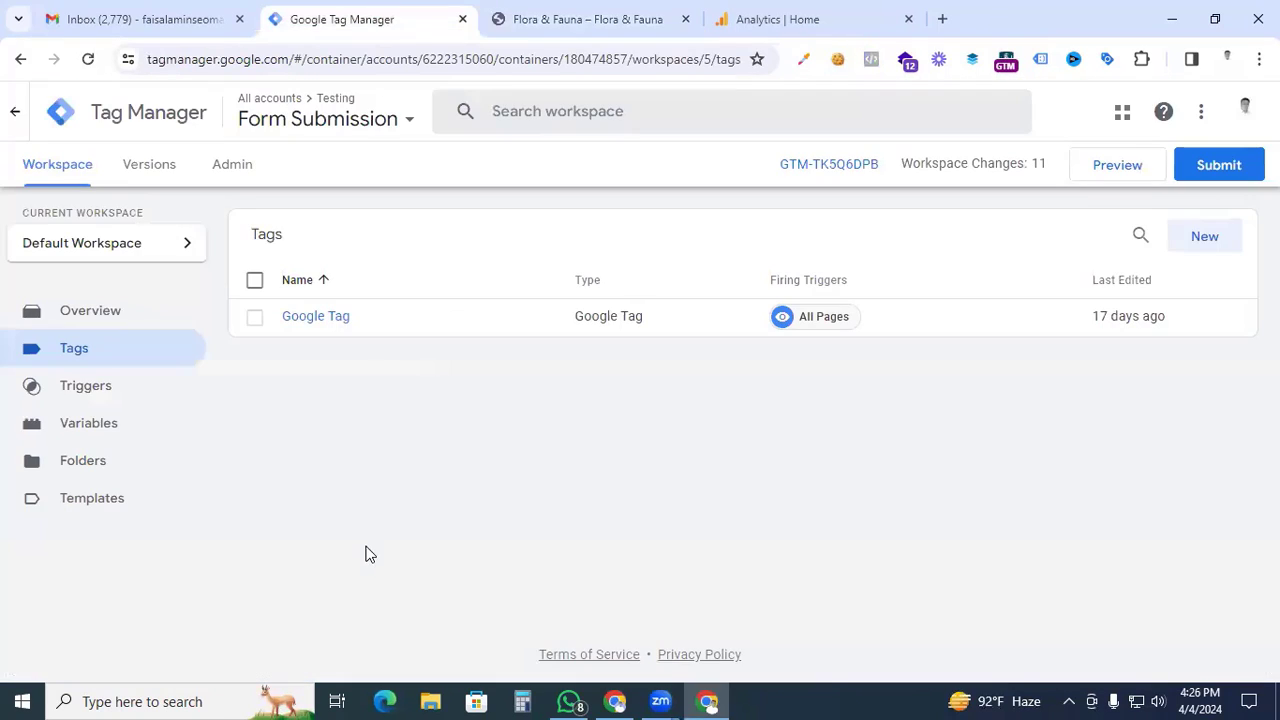
Start a new user-defined variable of type Auto-Event Variable.
click(124, 427)
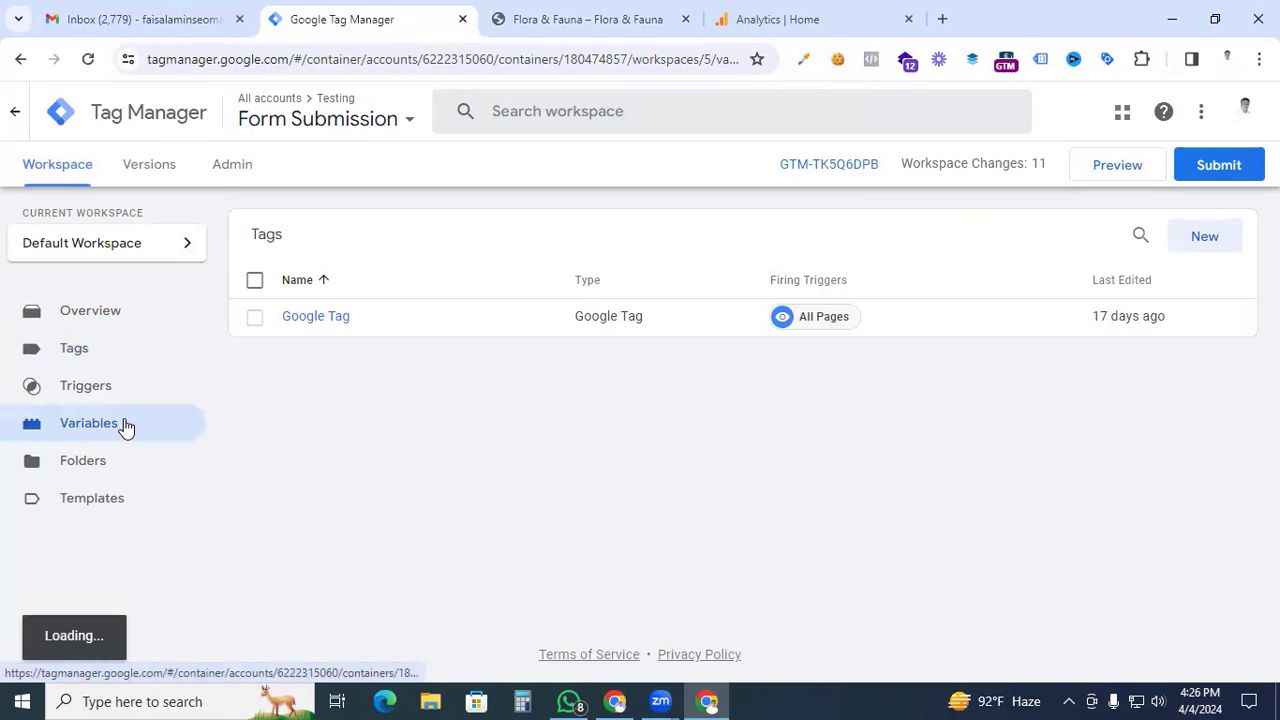
scroll(817, 455, down, 10)
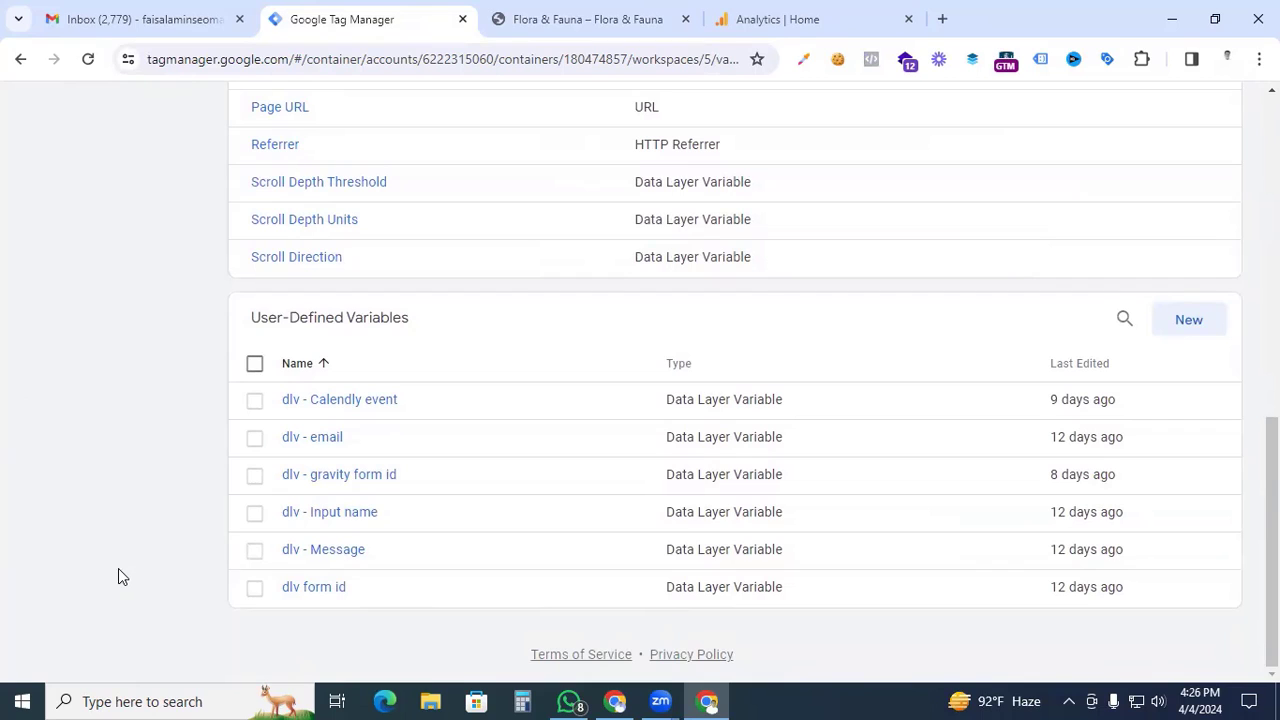
click(1190, 321)
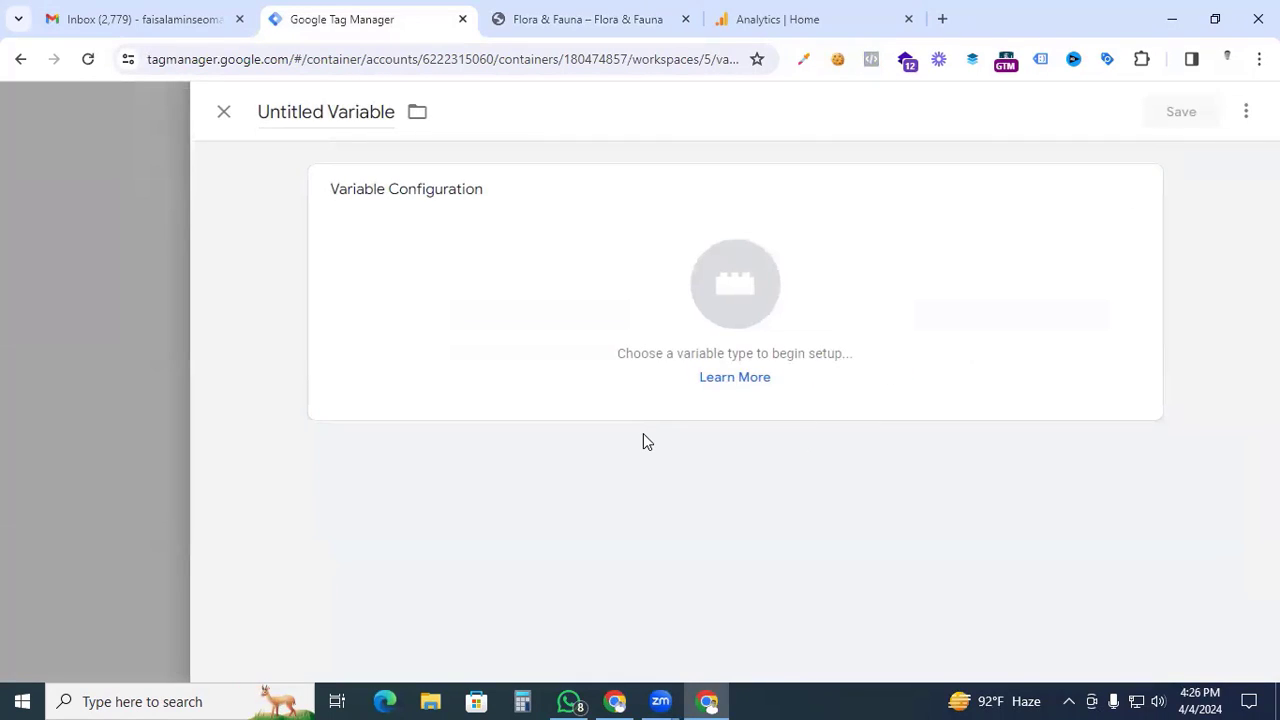
click(726, 287)
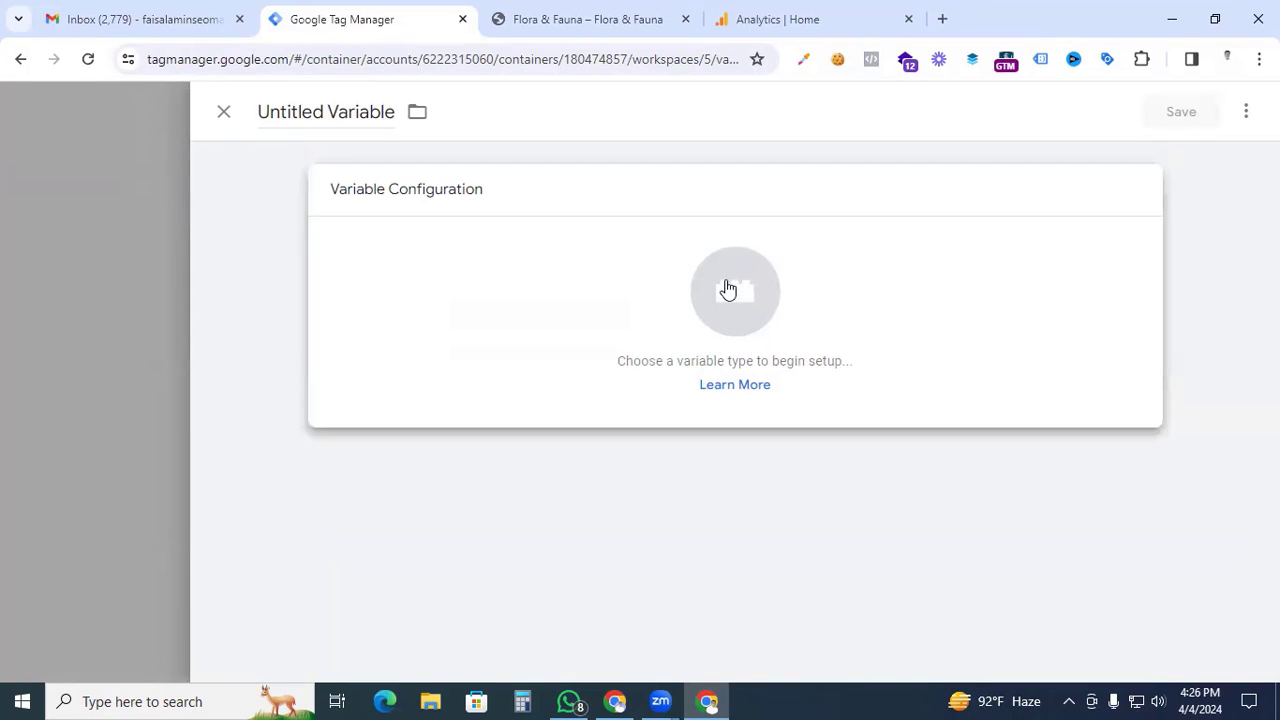
scroll(826, 440, down, 1)
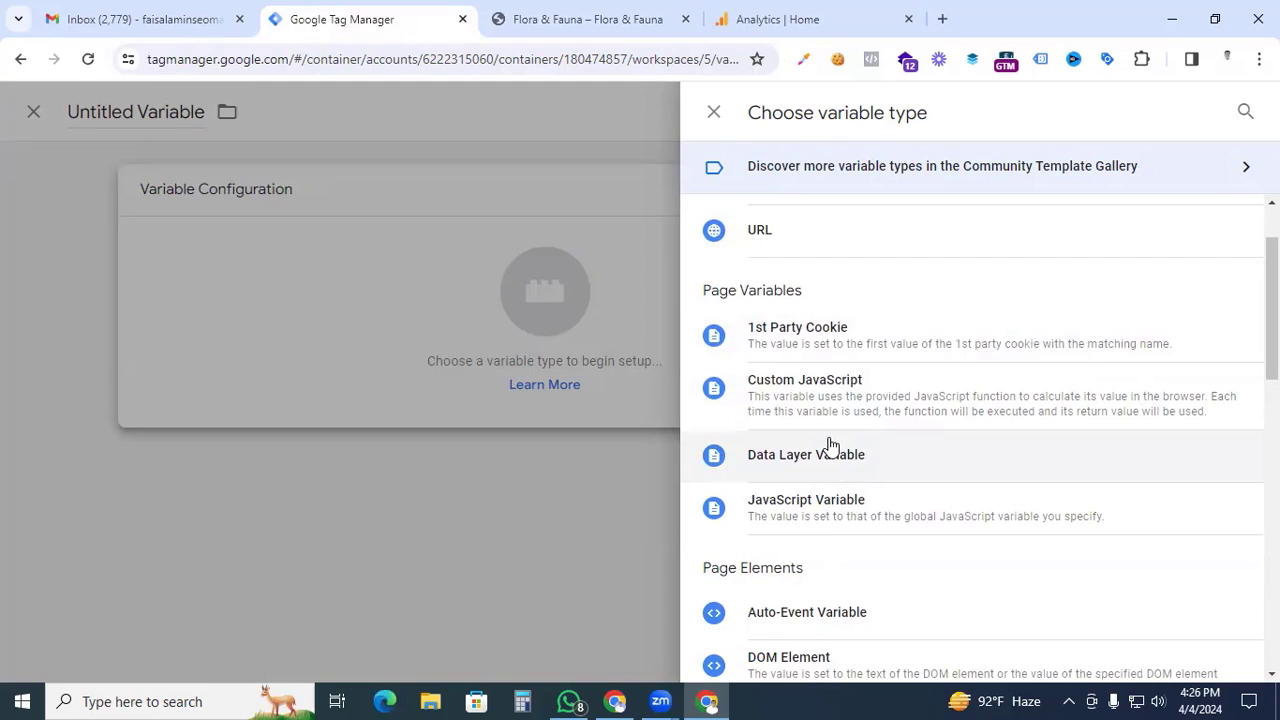
scroll(828, 444, down, 2)
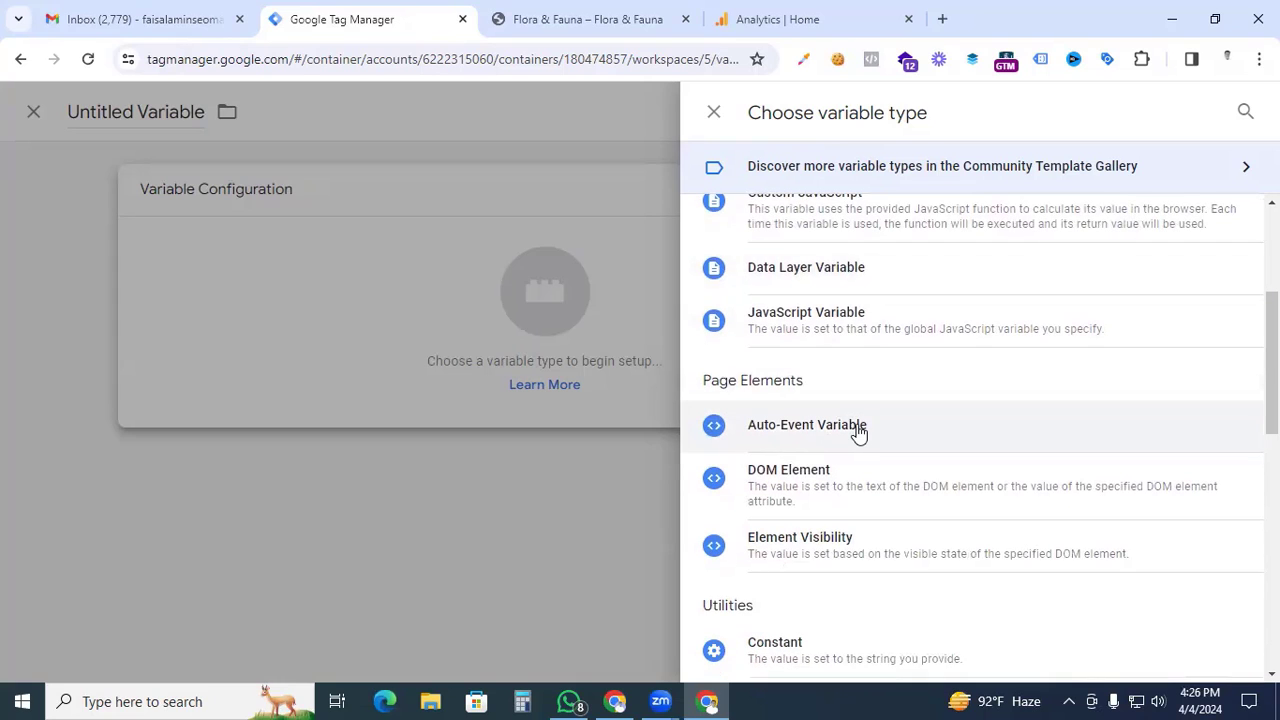
click(846, 441)
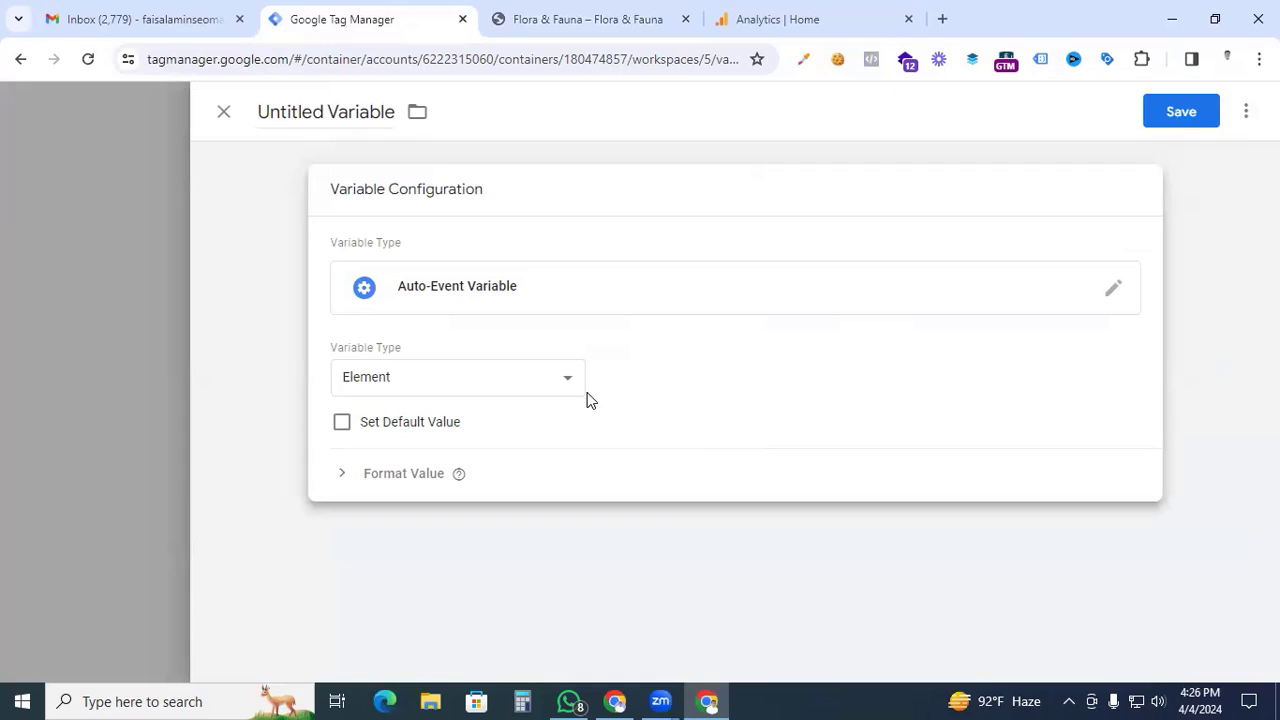
Set it to Element URL with component Is Outbound, name it 'Outbound Variable' and save.
click(531, 390)
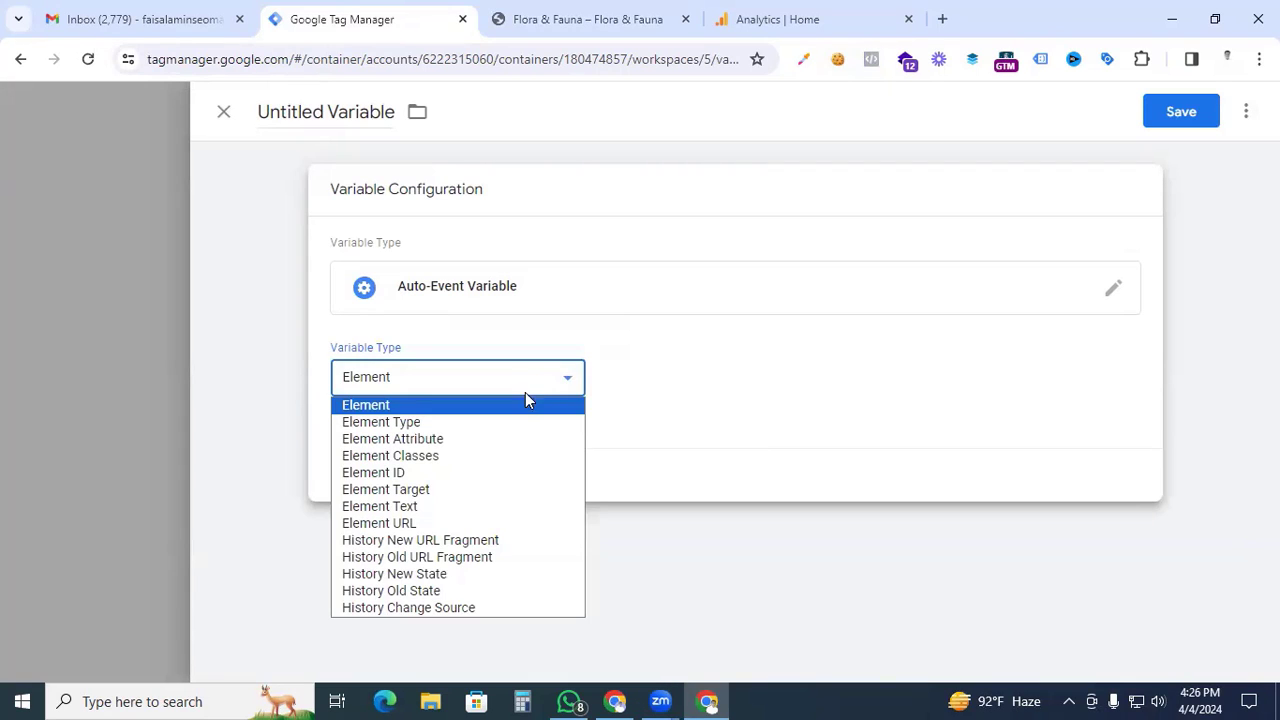
click(453, 524)
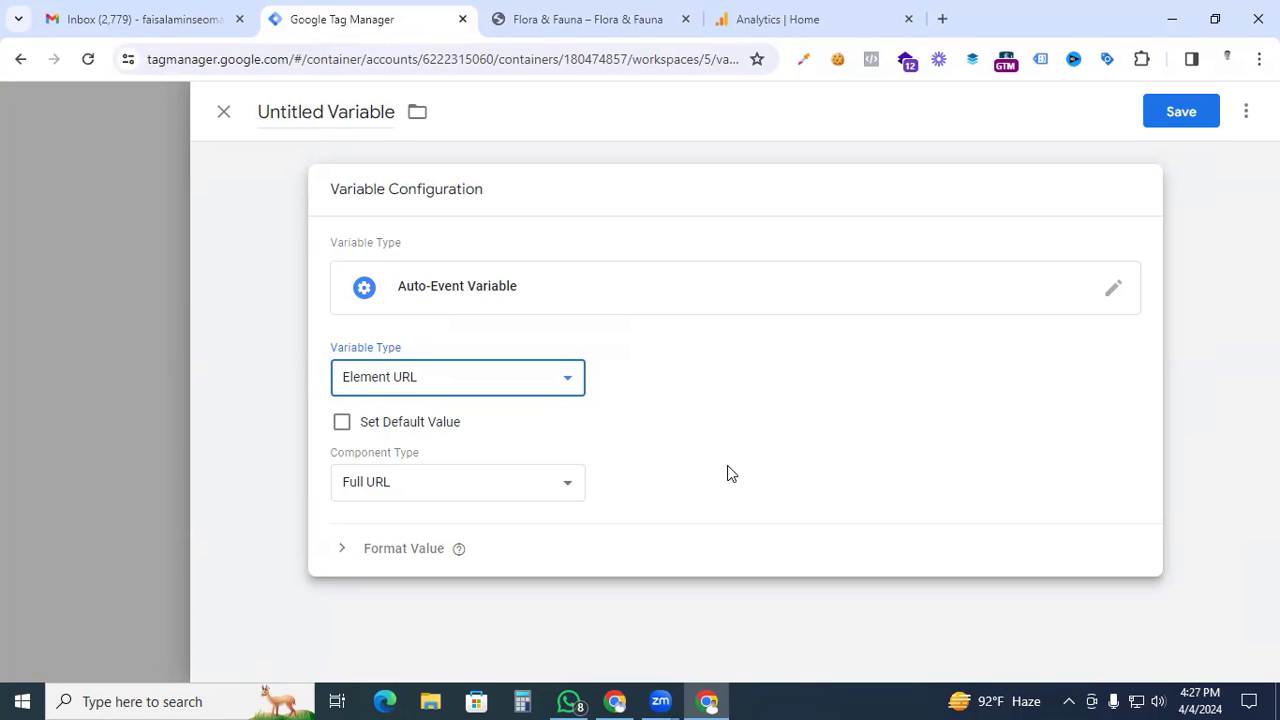
click(533, 487)
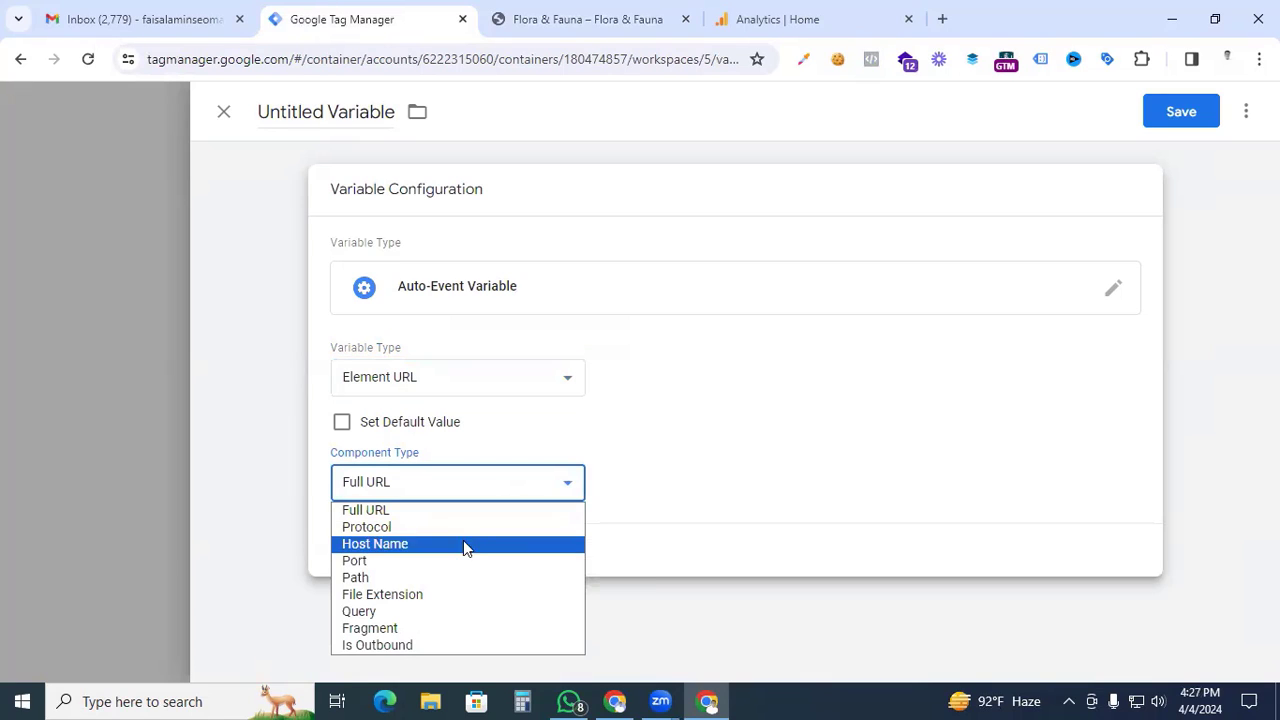
click(399, 645)
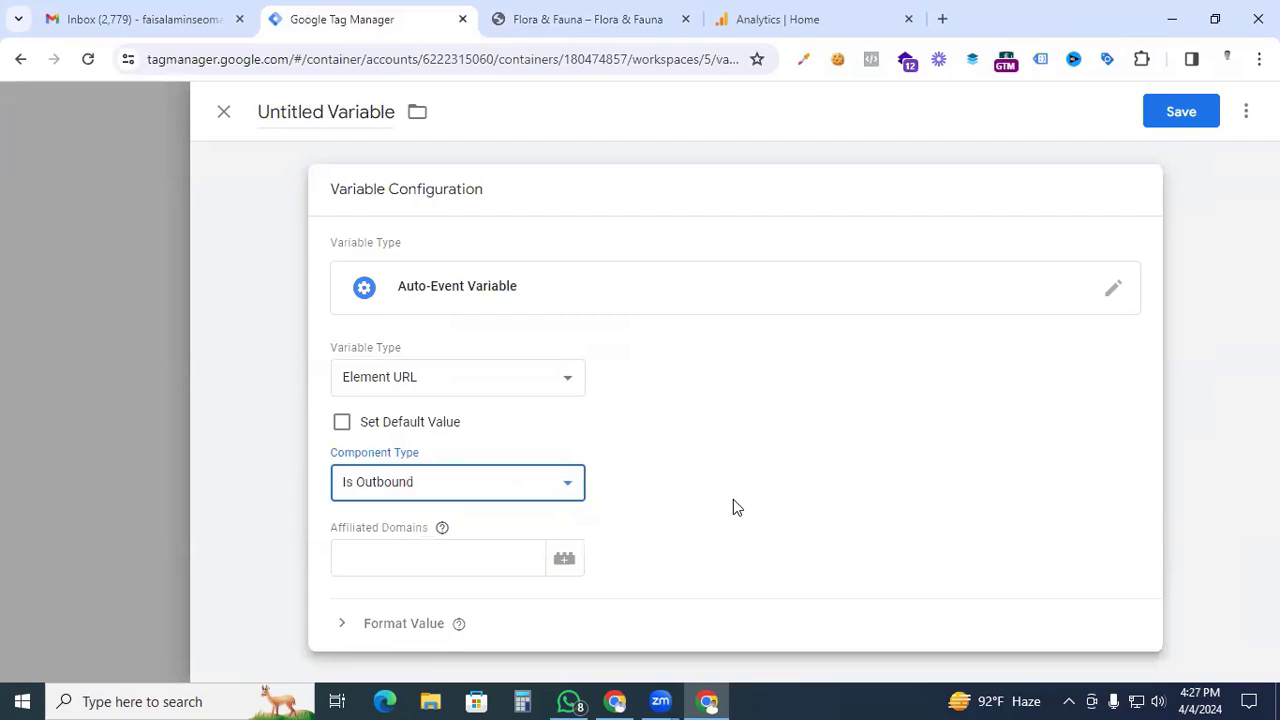
click(337, 112)
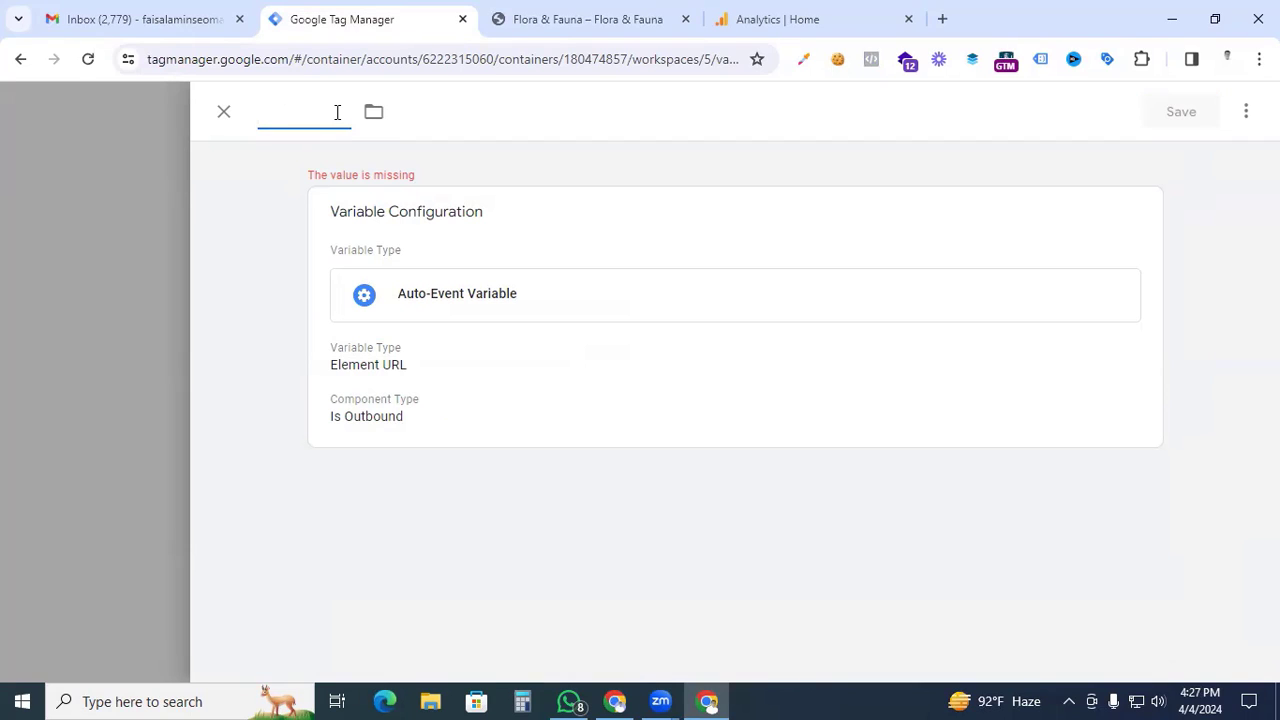
text(Outbound Variable)
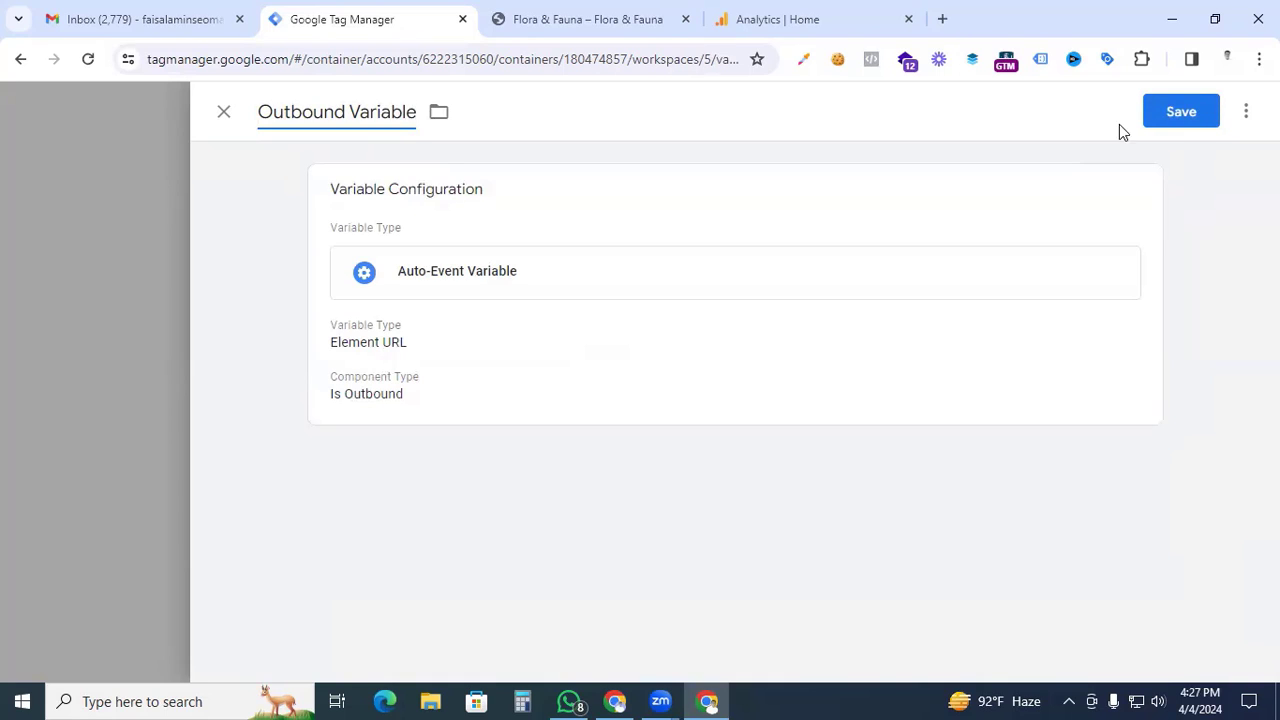
click(1179, 122)
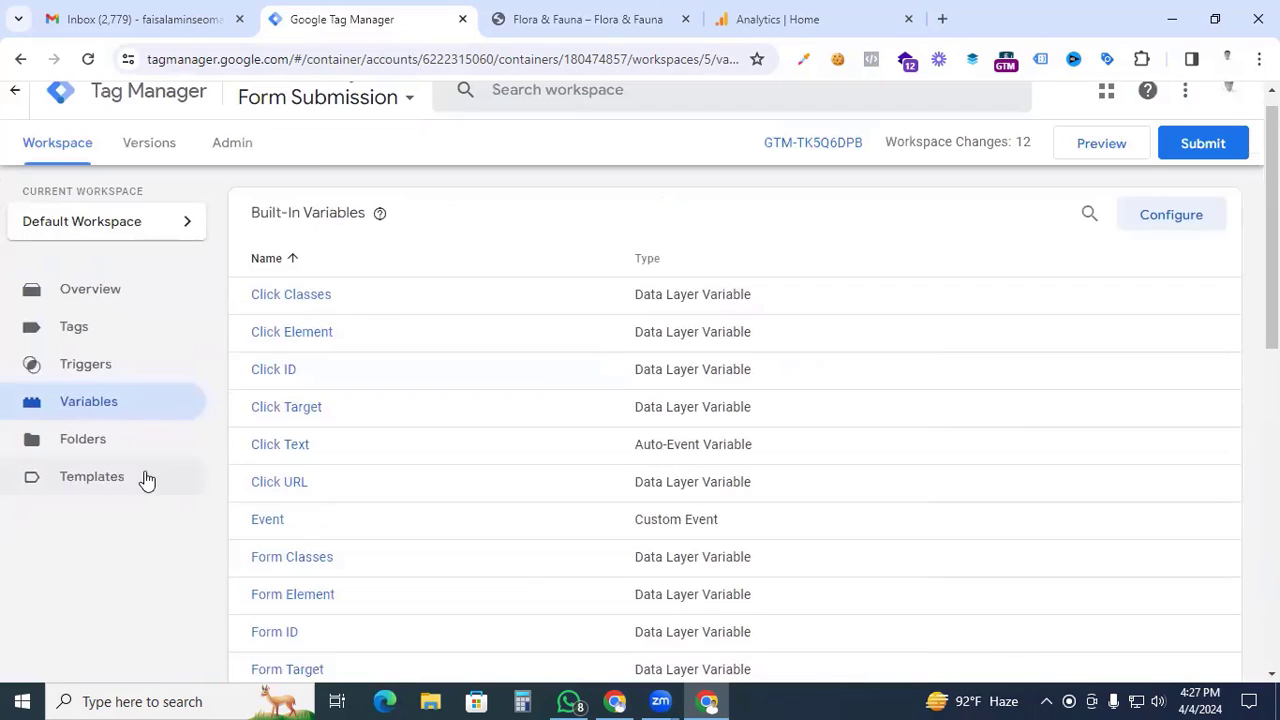
Start a new Click - Just Links trigger limited to Some Link Clicks.
click(88, 366)
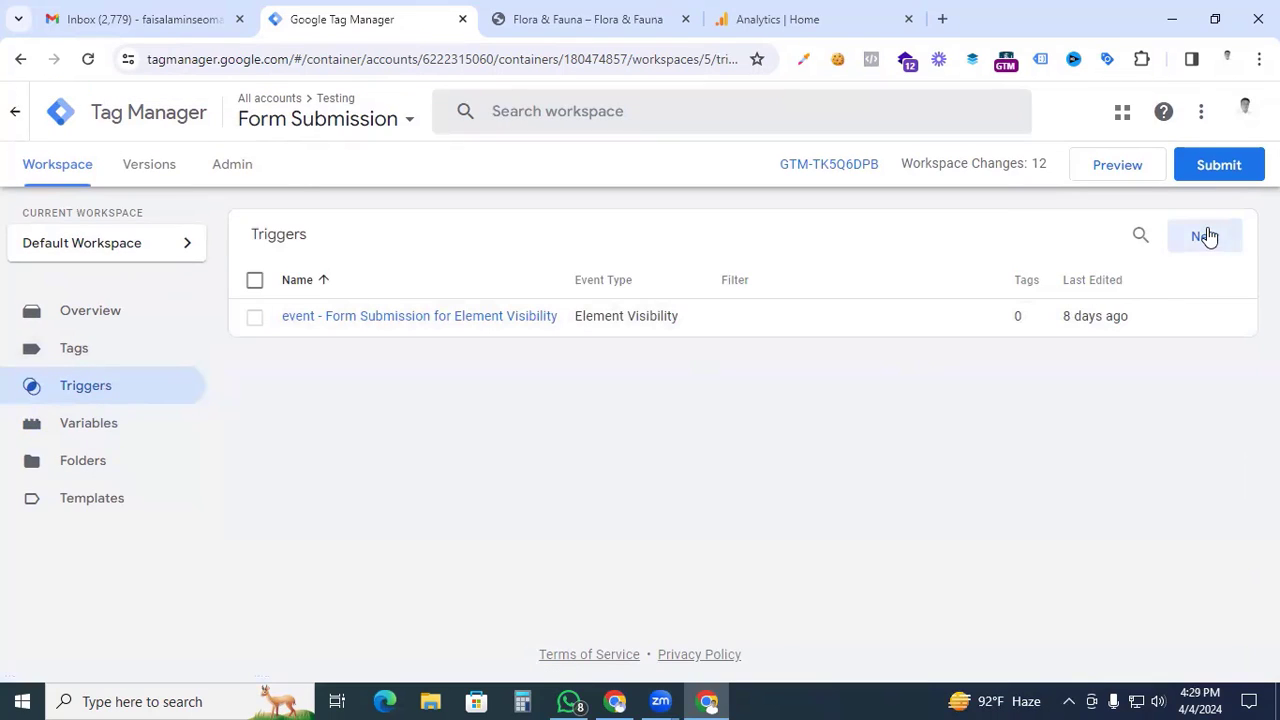
click(1203, 238)
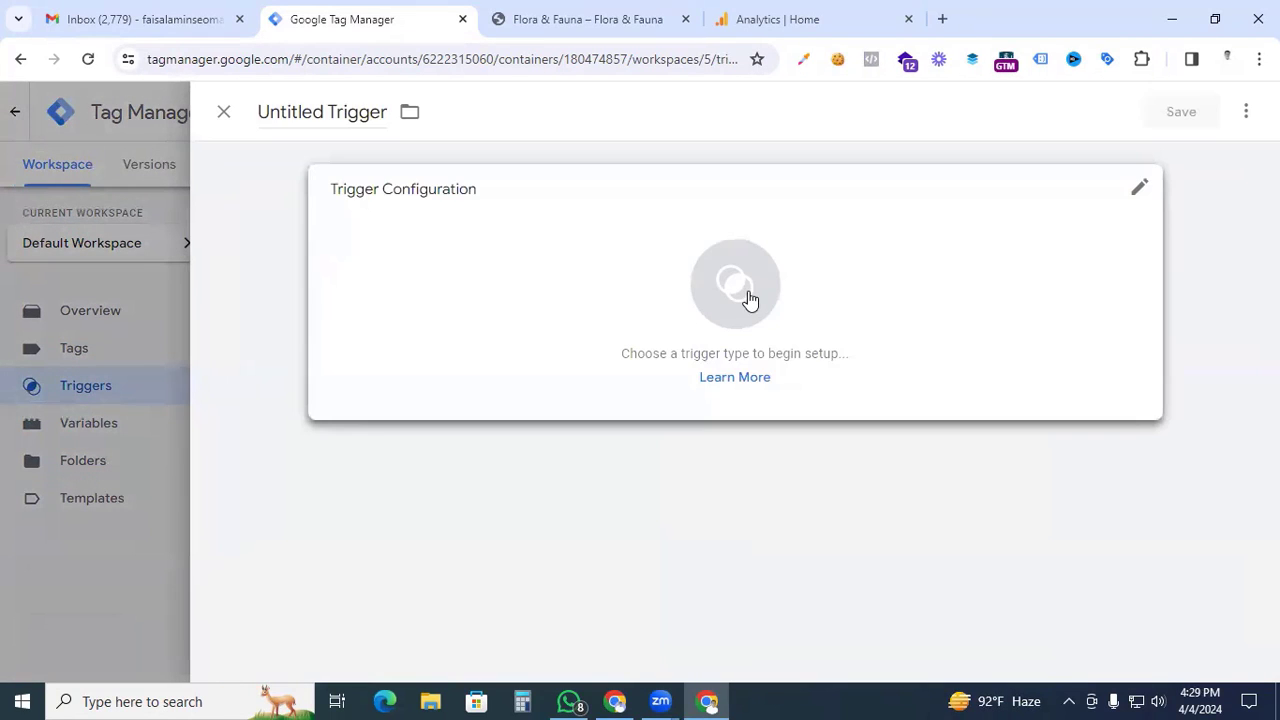
click(749, 297)
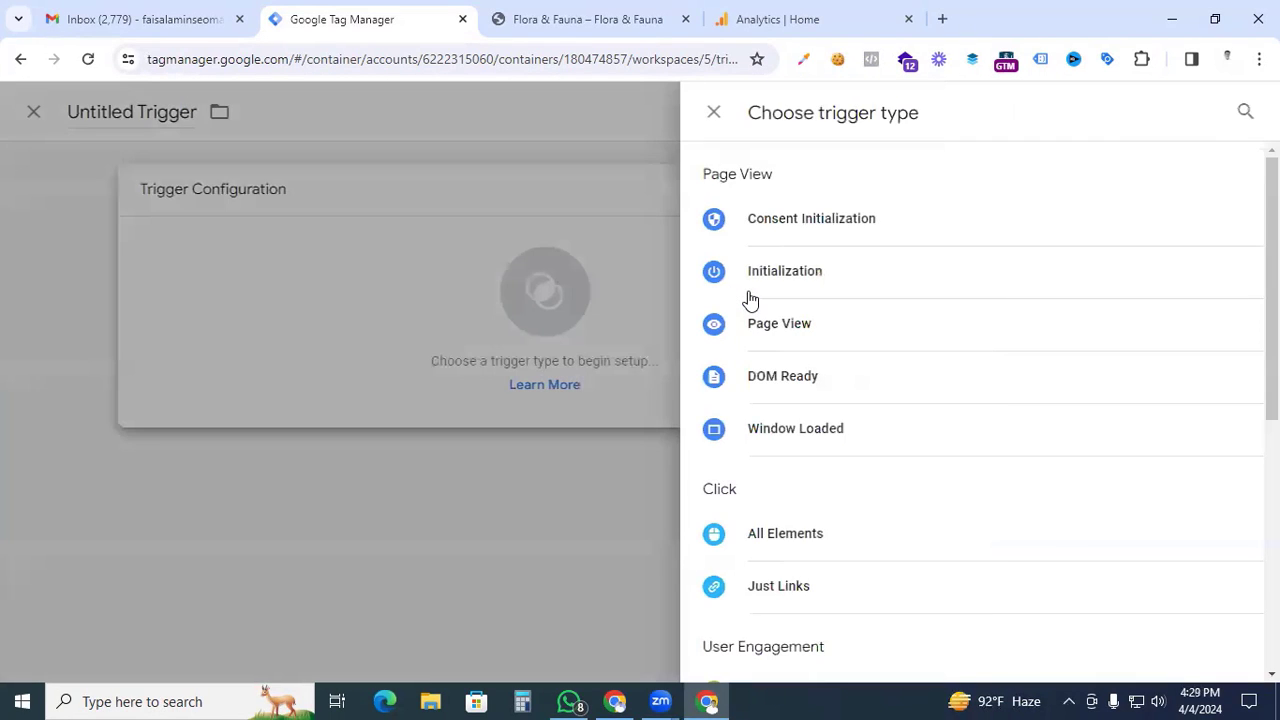
scroll(923, 449, down, 1)
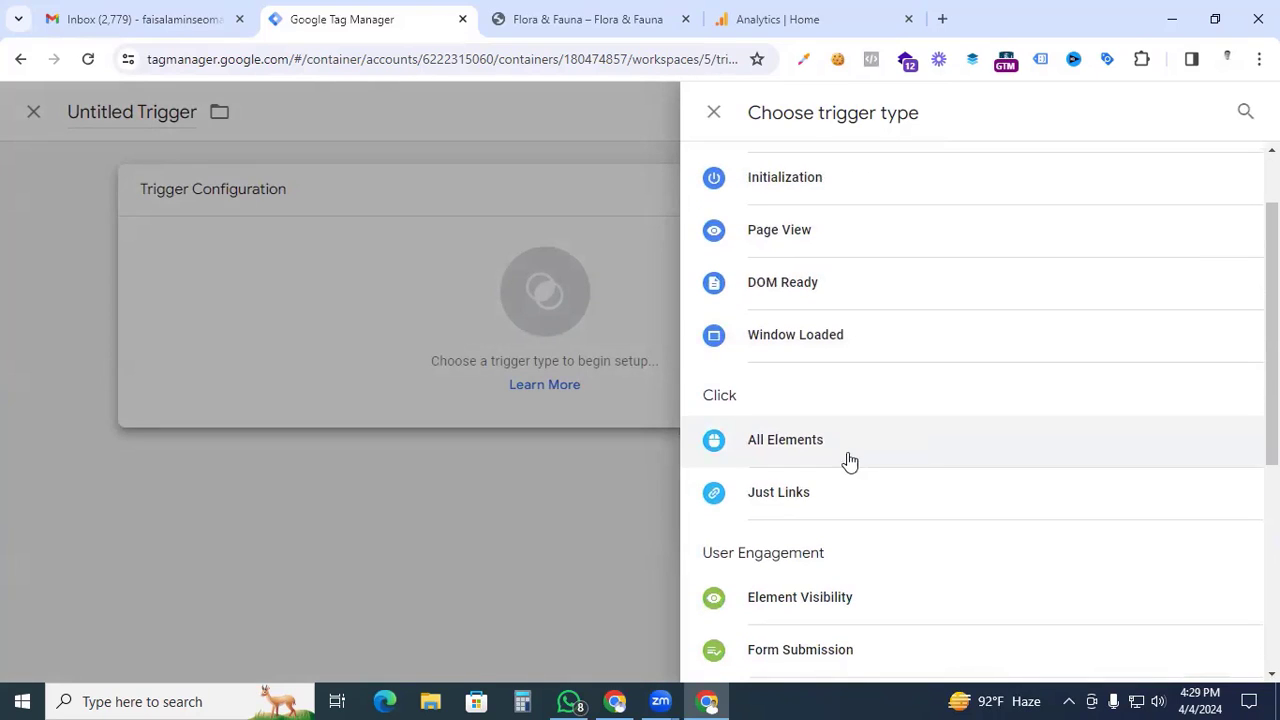
click(823, 507)
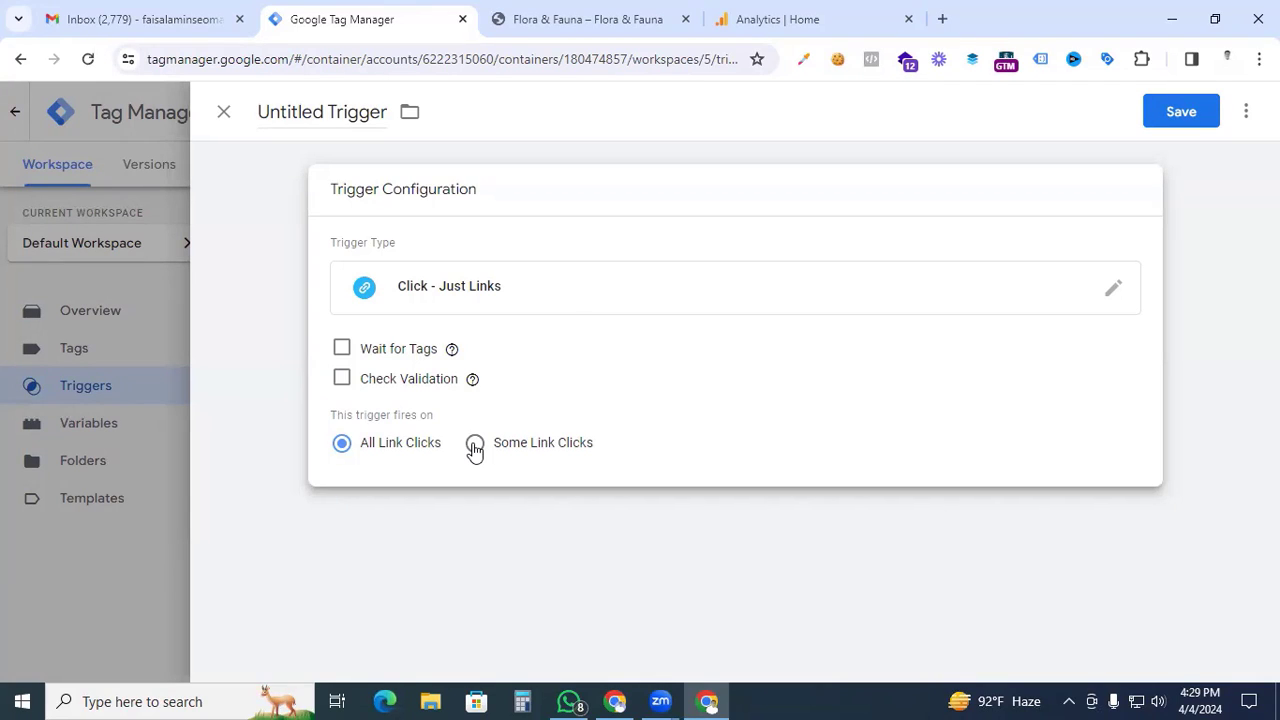
click(475, 444)
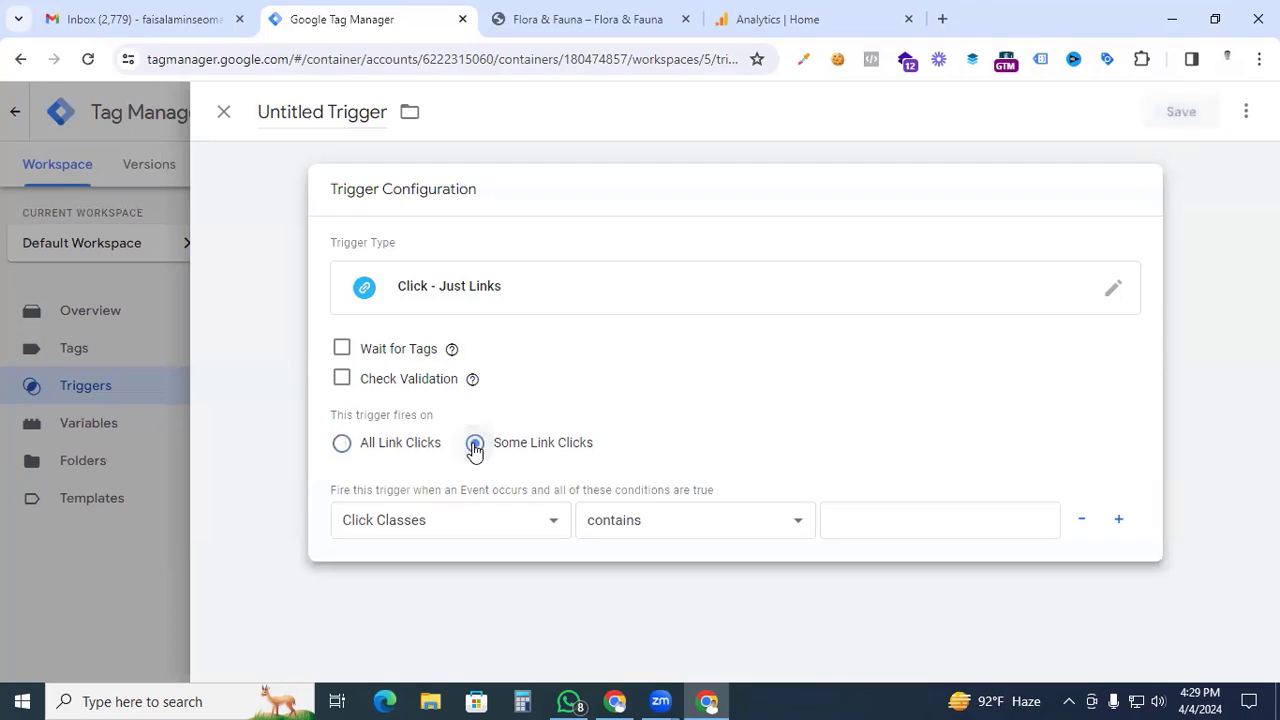
Add the condition Outbound Variable equals true, name it 'Event - Outbound Links' and save.
click(502, 535)
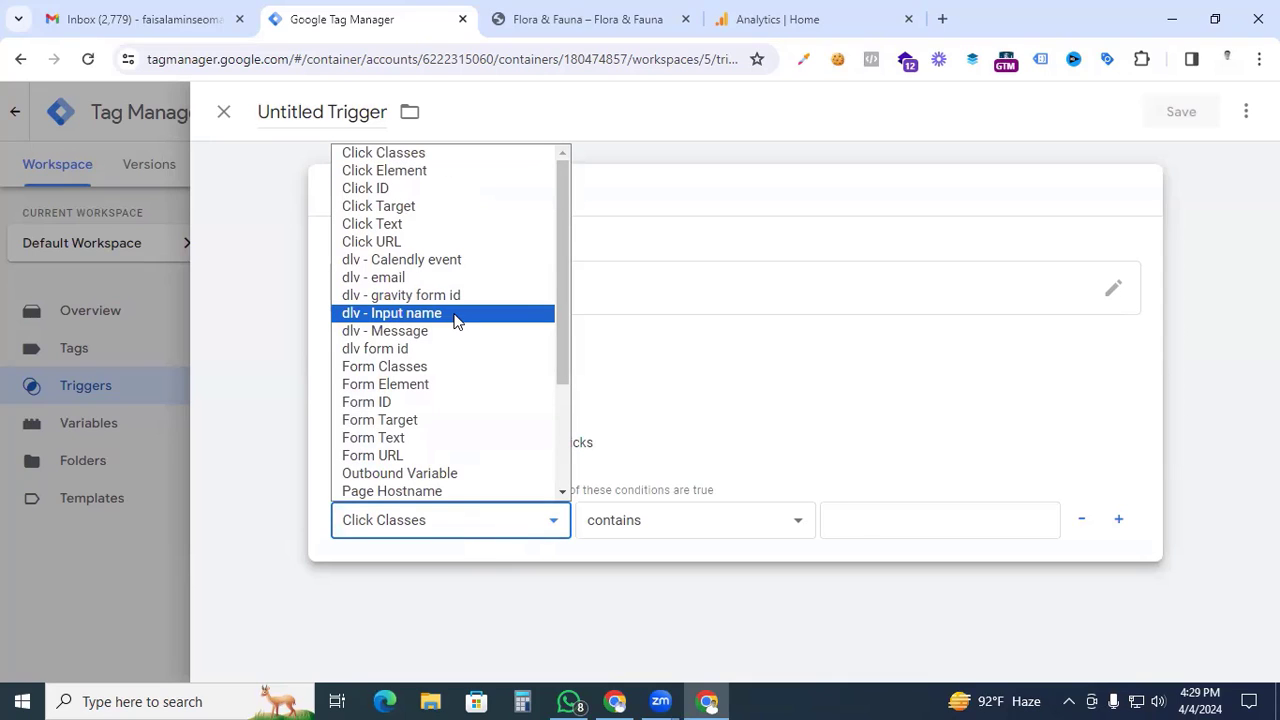
click(424, 478)
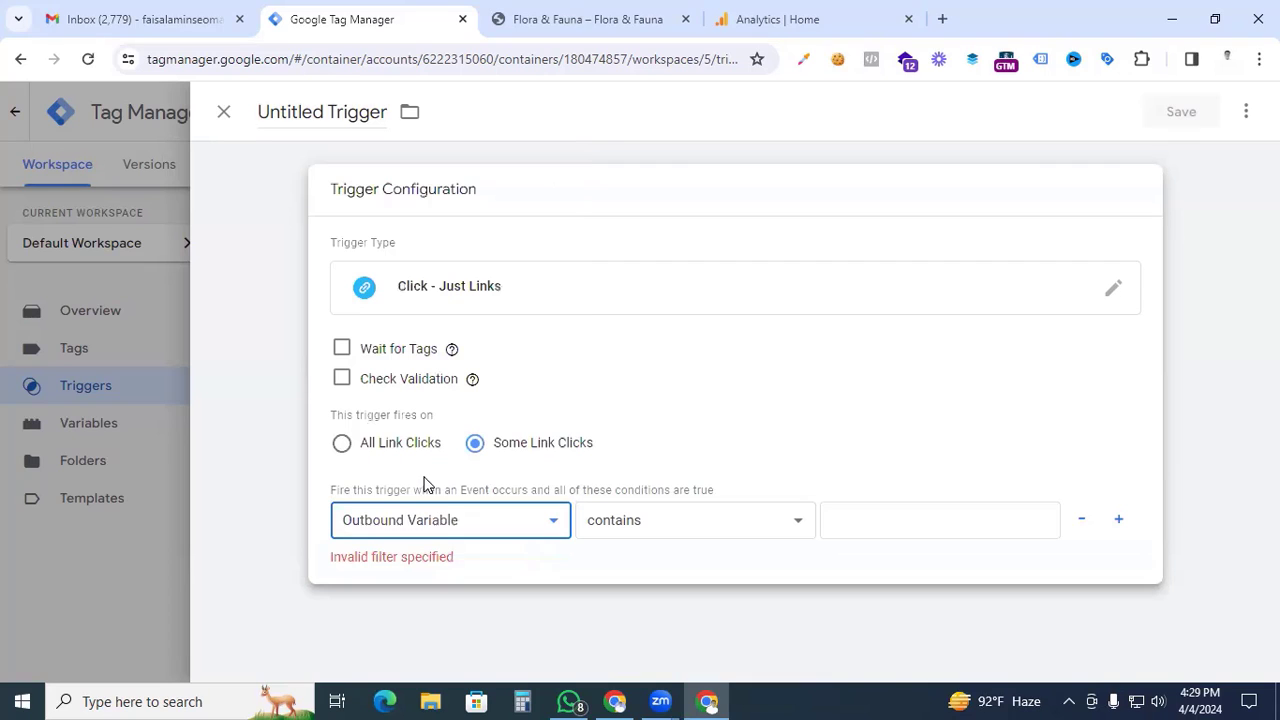
click(744, 539)
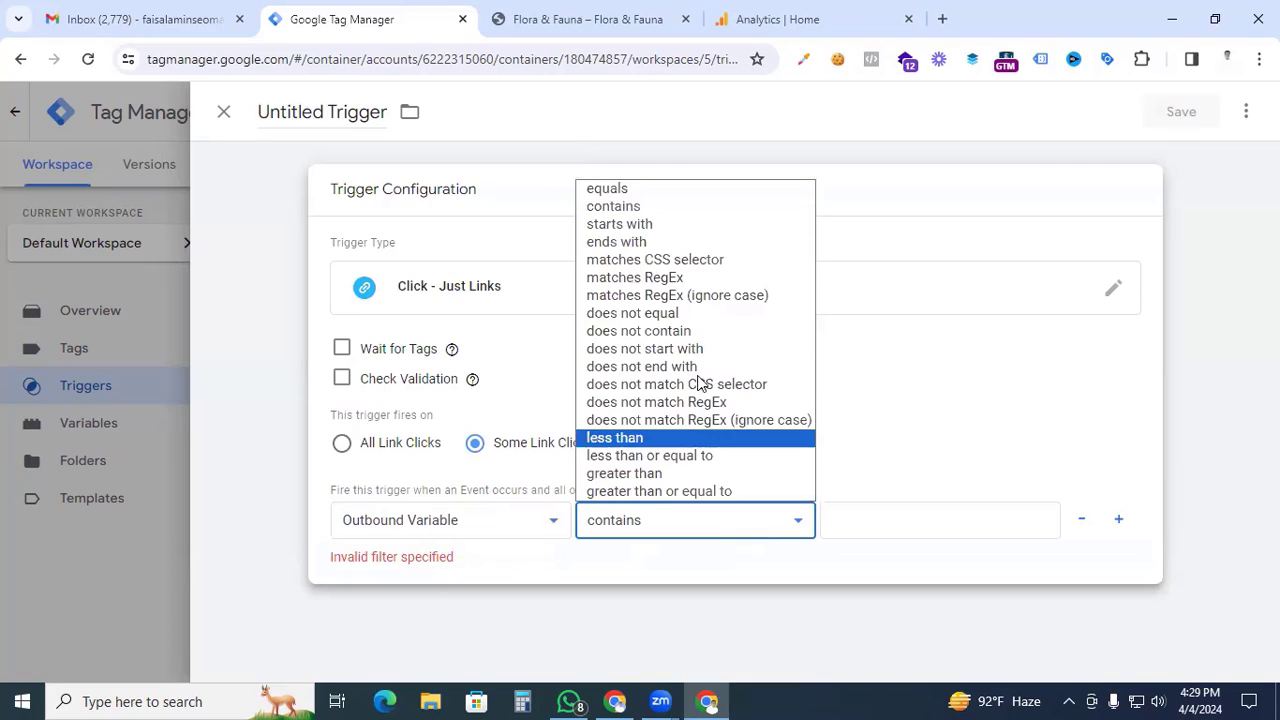
click(640, 186)
click(848, 518)
text(t)
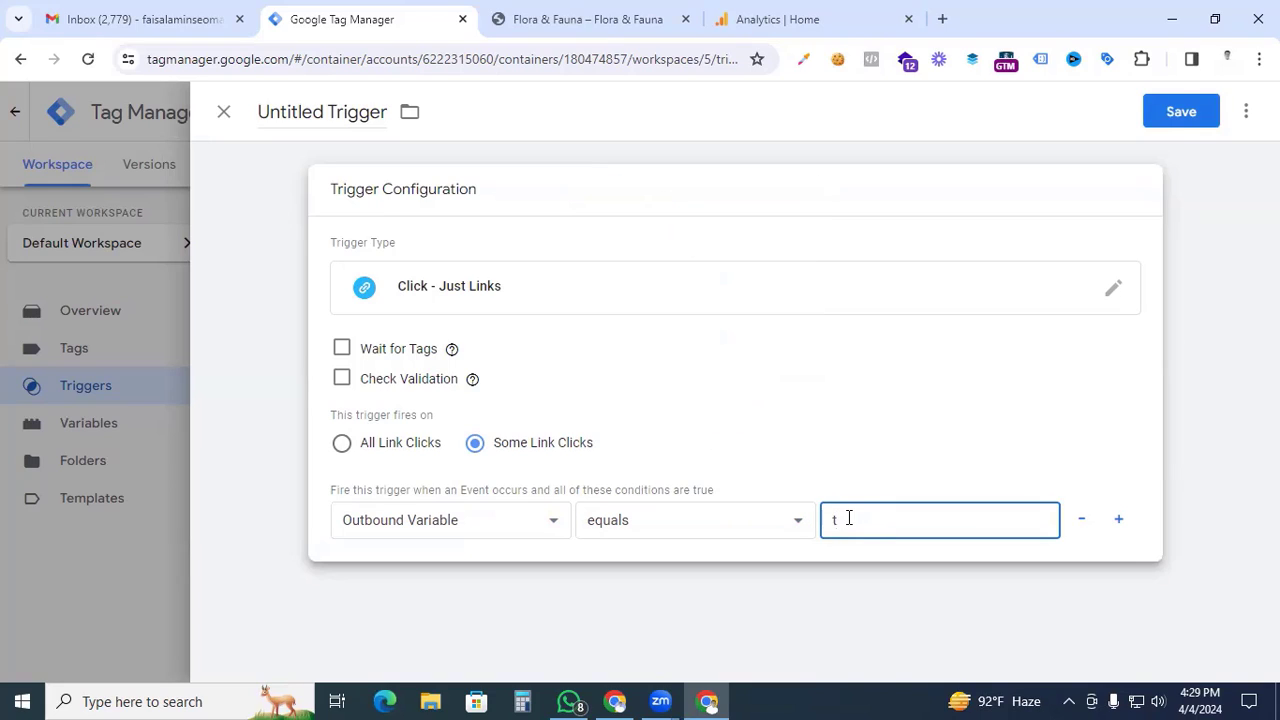
text(rue)
click(347, 111)
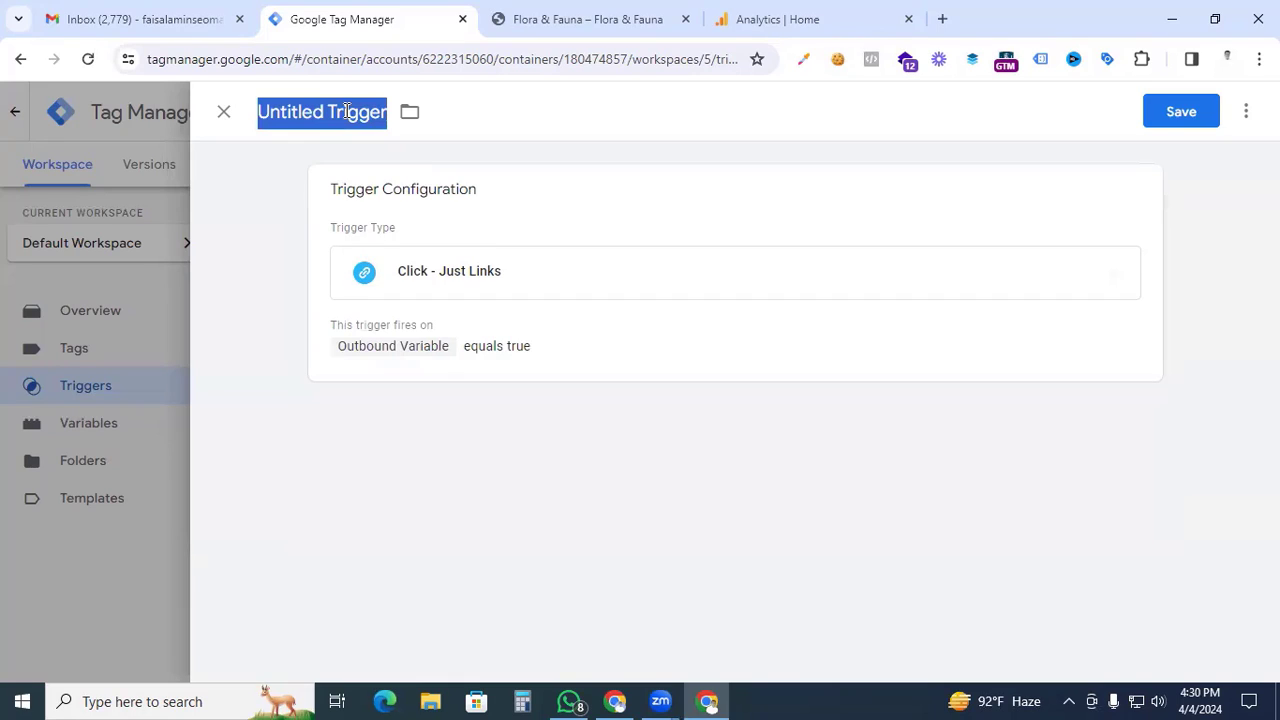
text(Even)
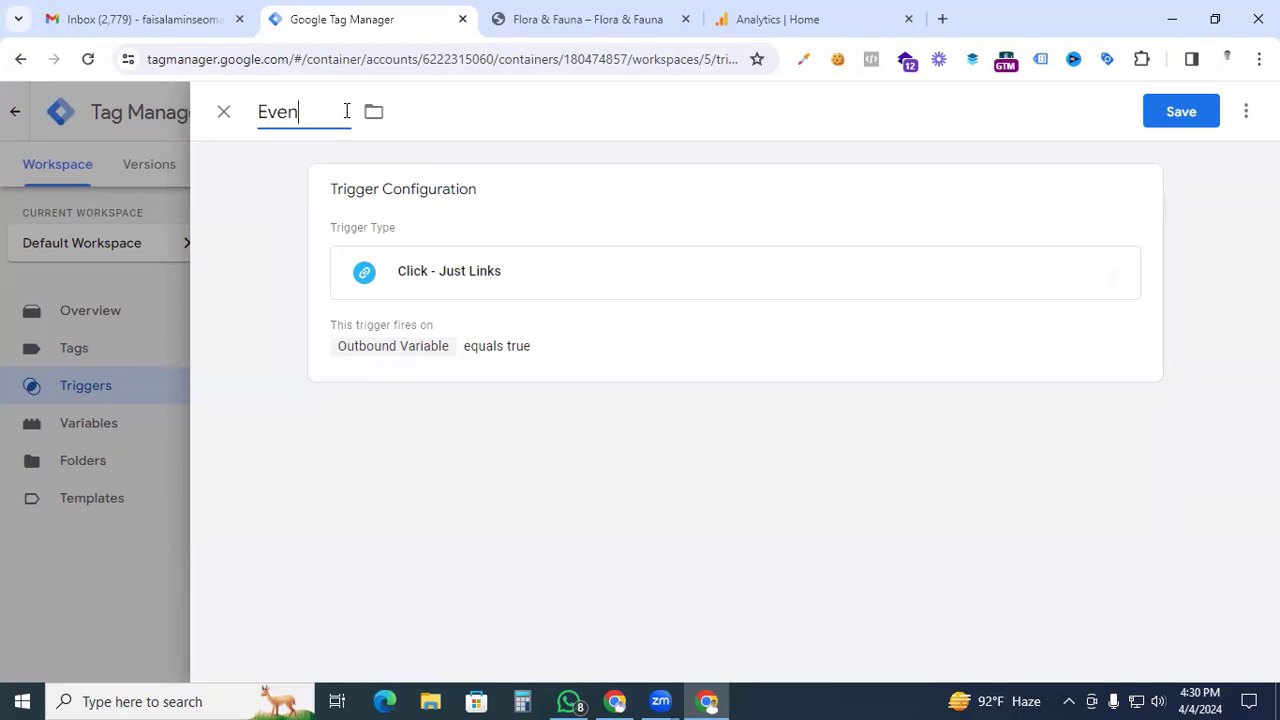
text(t - Outbound Links)
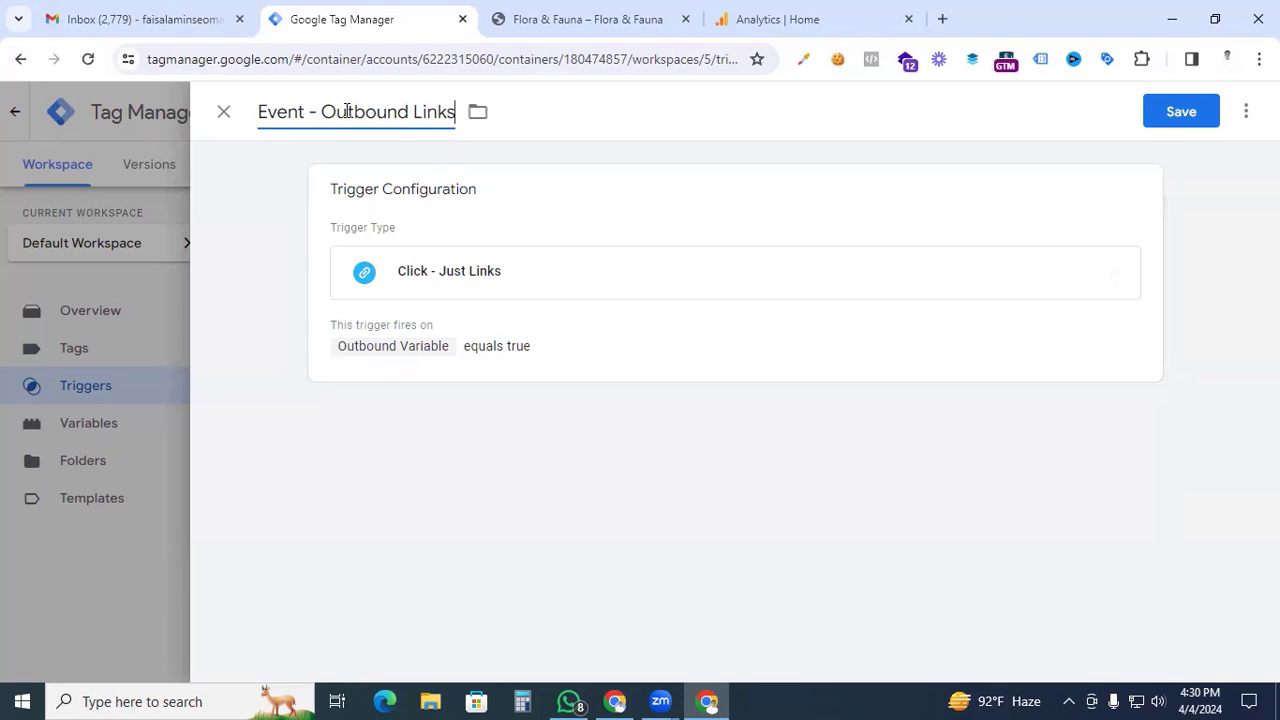
click(1200, 117)
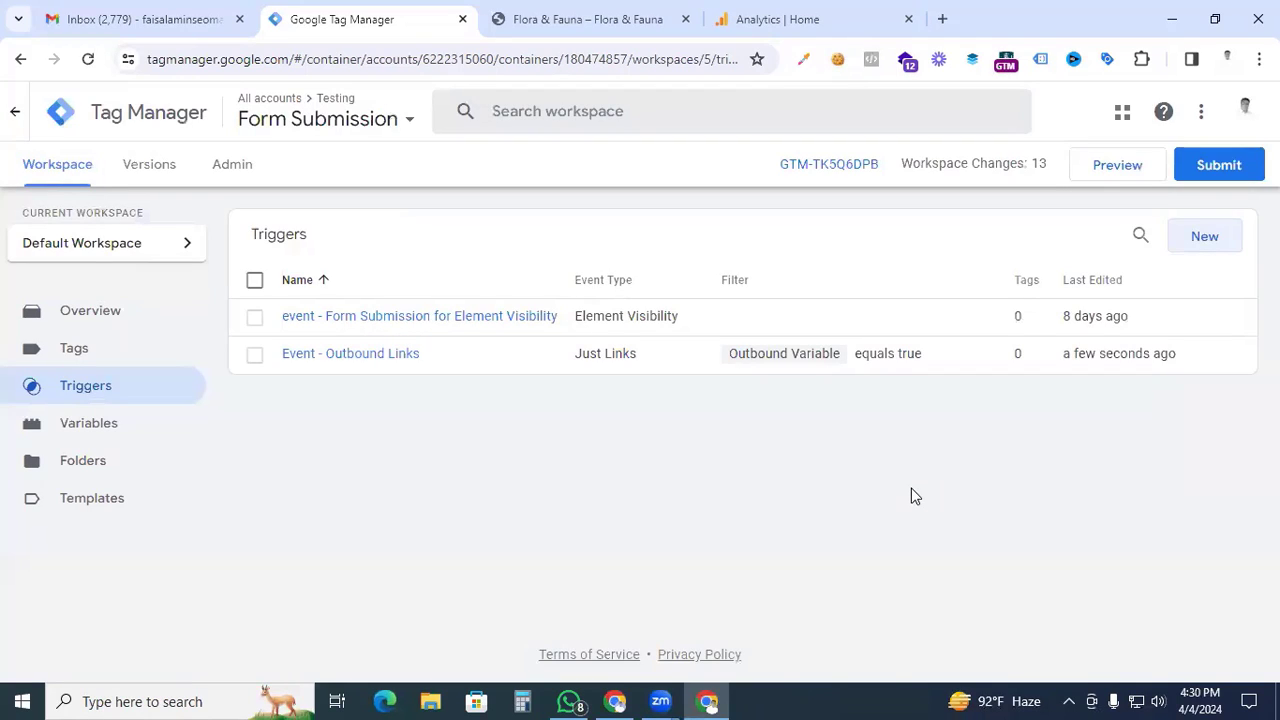
Create a new Google Analytics GA4 Event tag and paste in the property's Measurement ID.
click(117, 361)
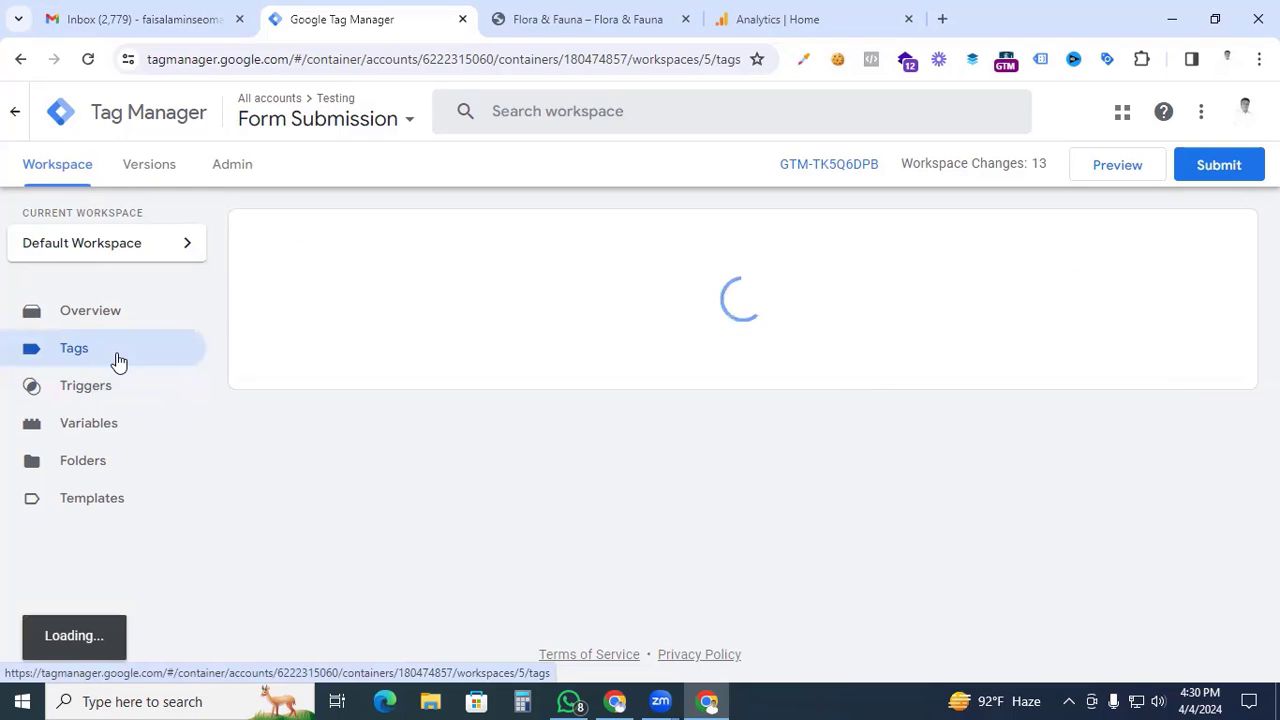
click(1206, 242)
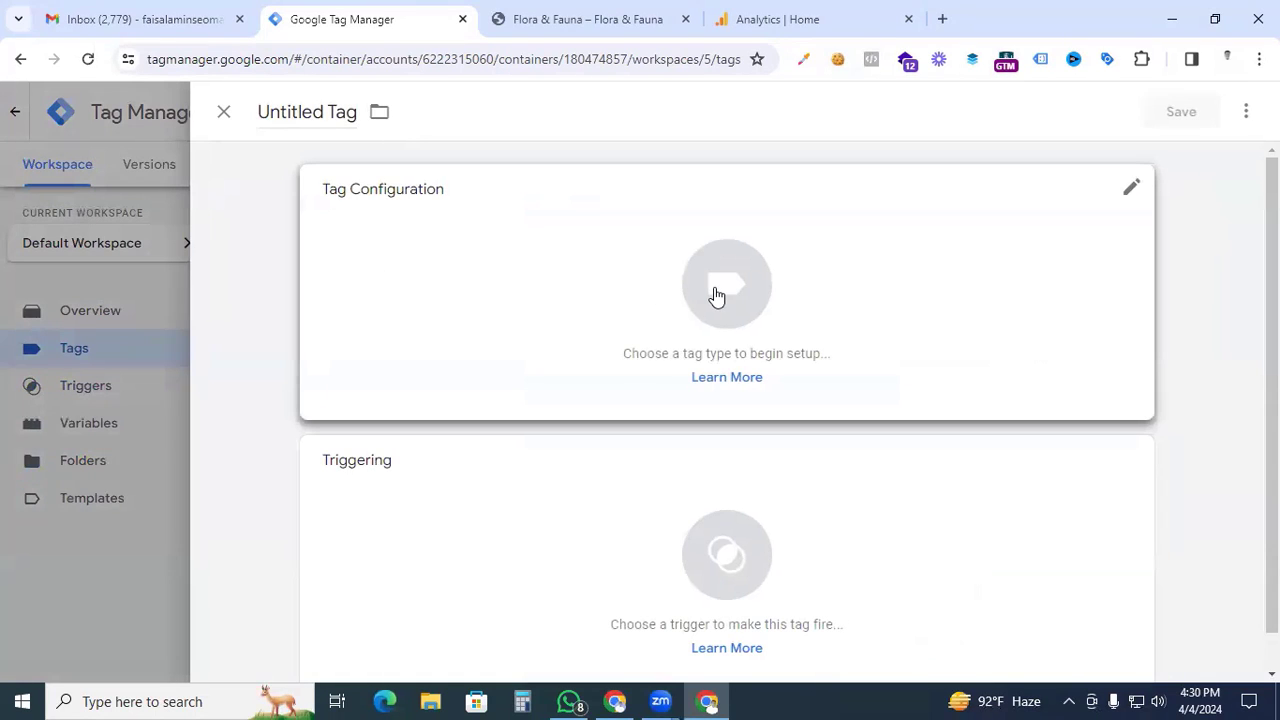
click(715, 295)
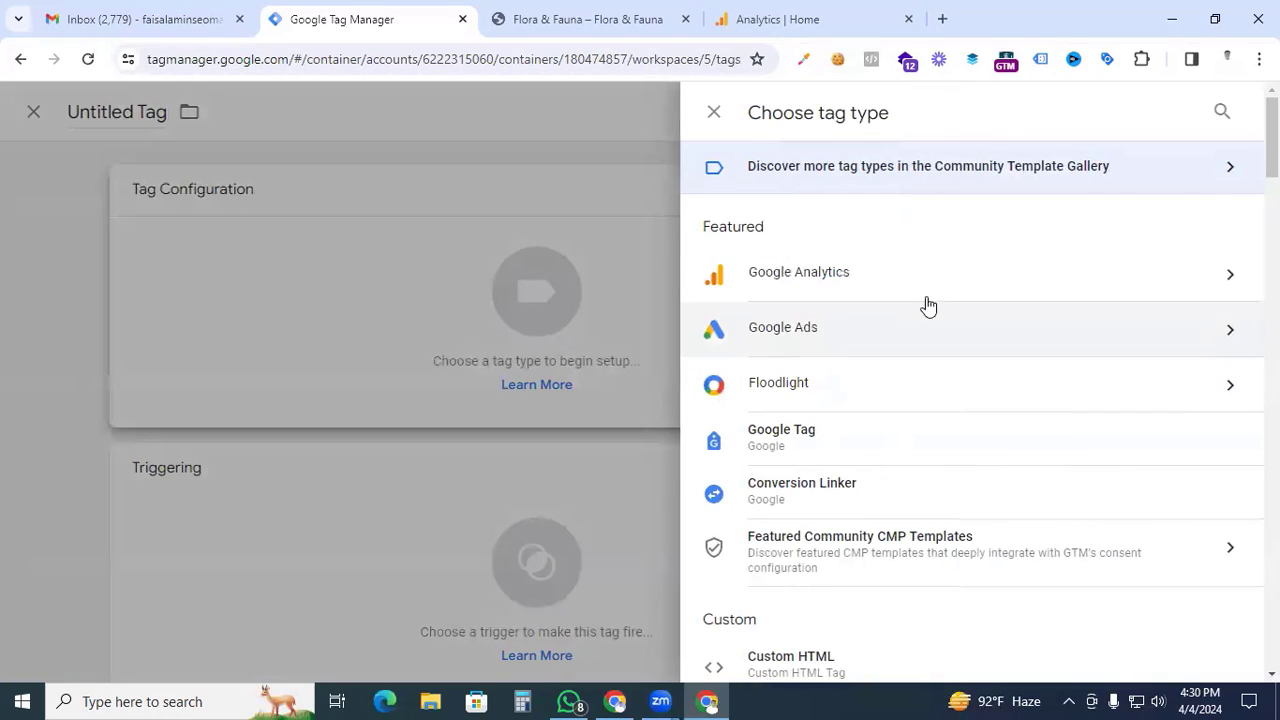
click(1136, 279)
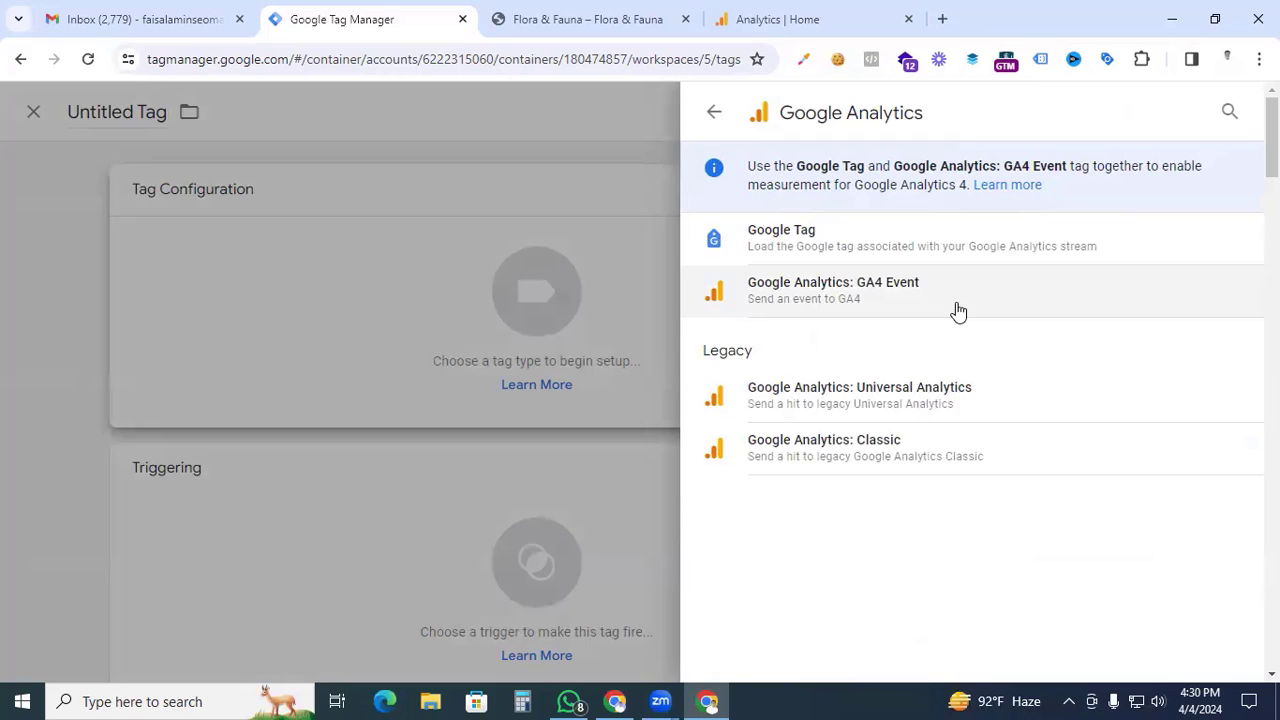
click(956, 305)
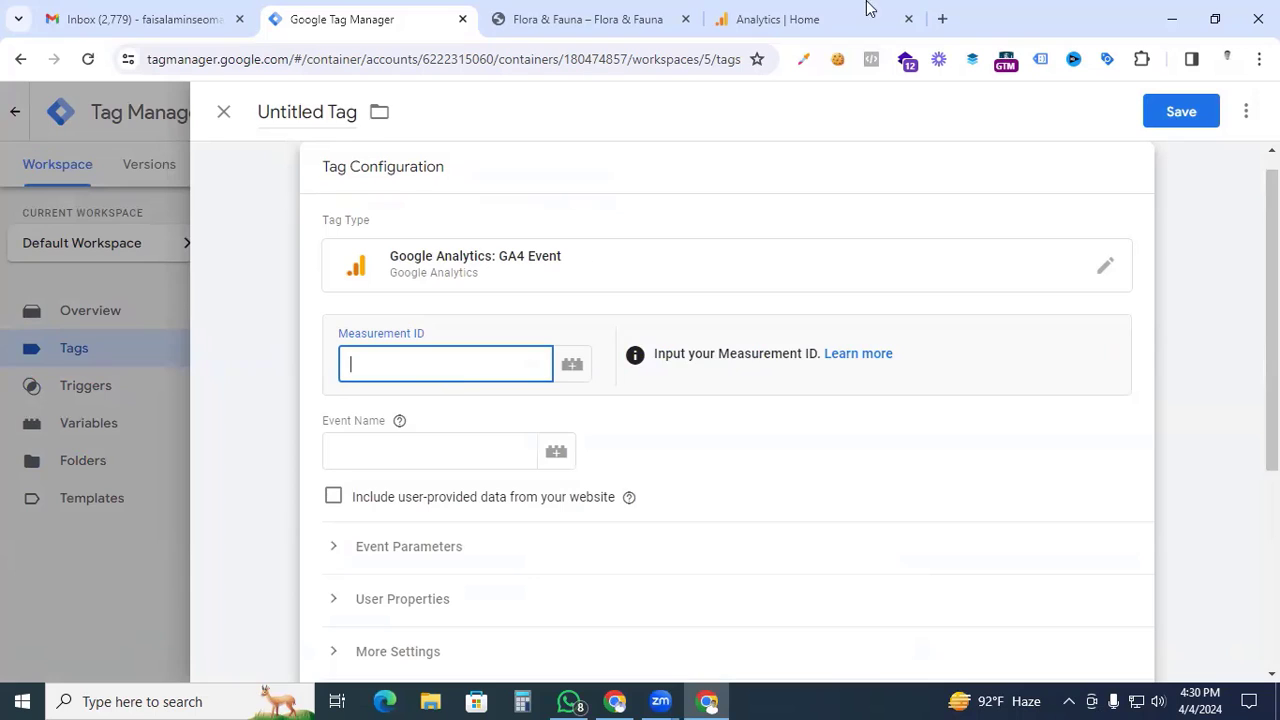
click(826, 18)
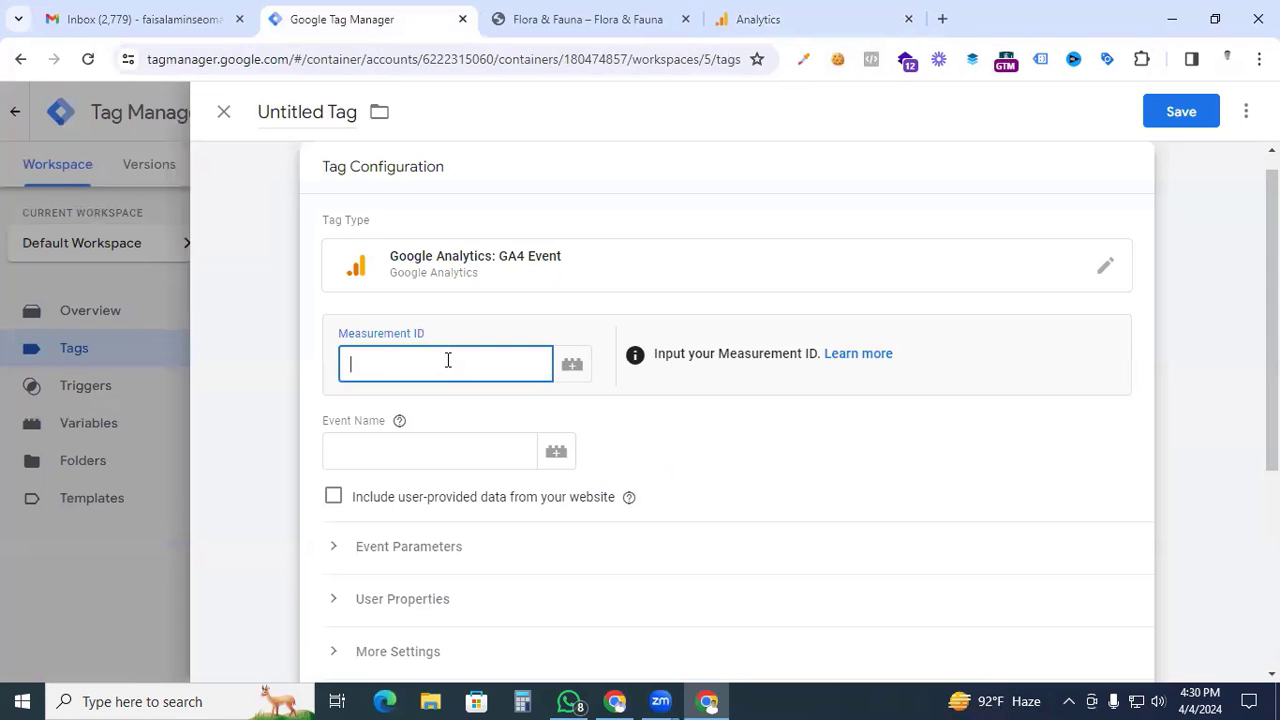
key(ctrl+v)
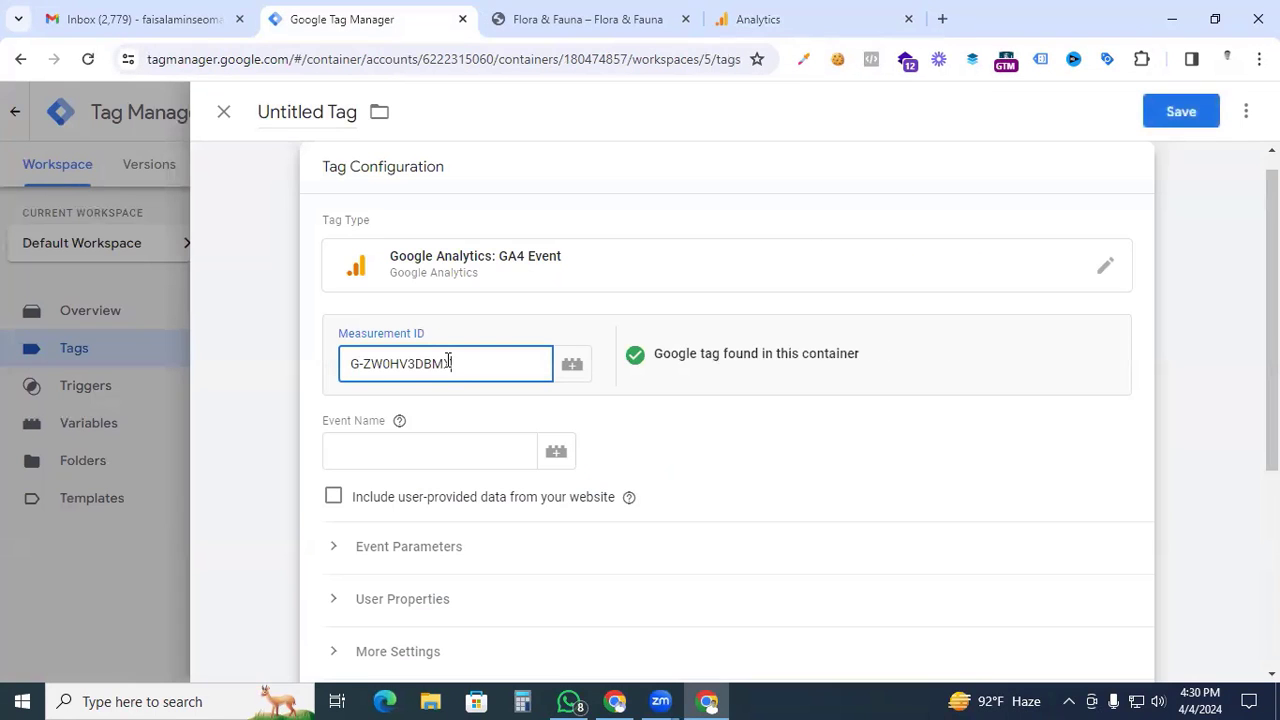
click(428, 450)
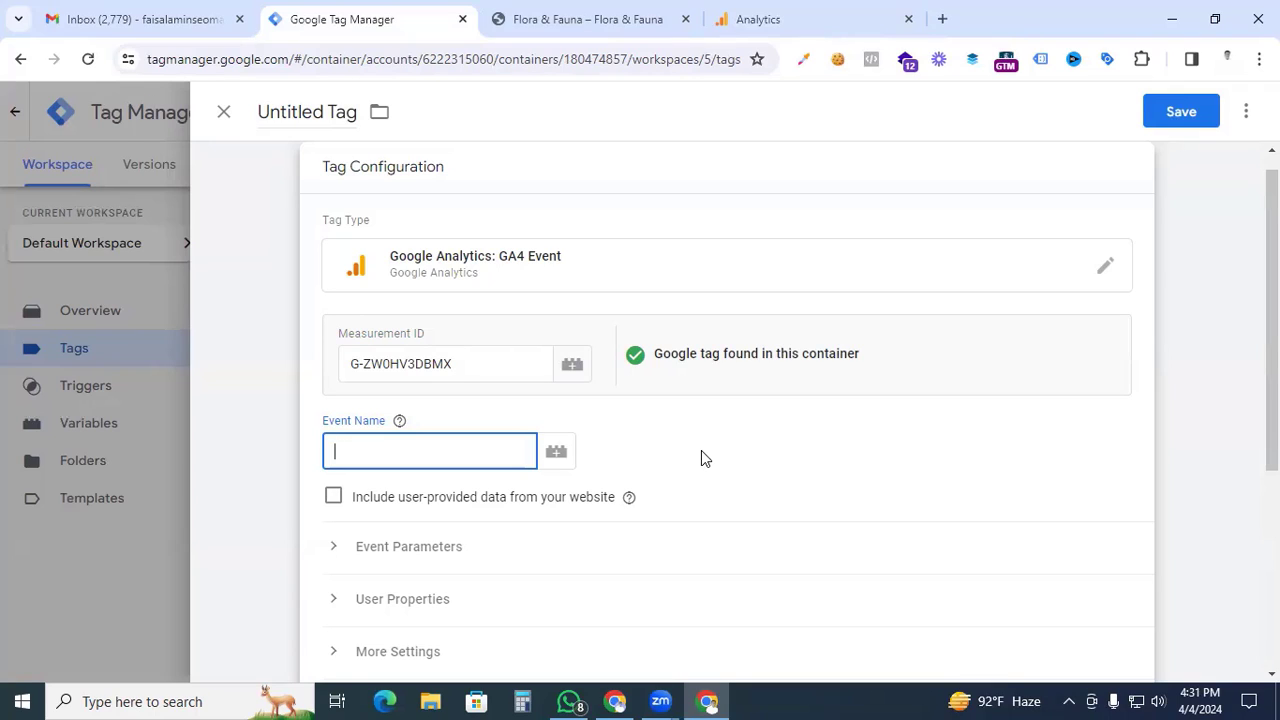
Enter outbound_link_click as the event name.
text(utbound_link_click)
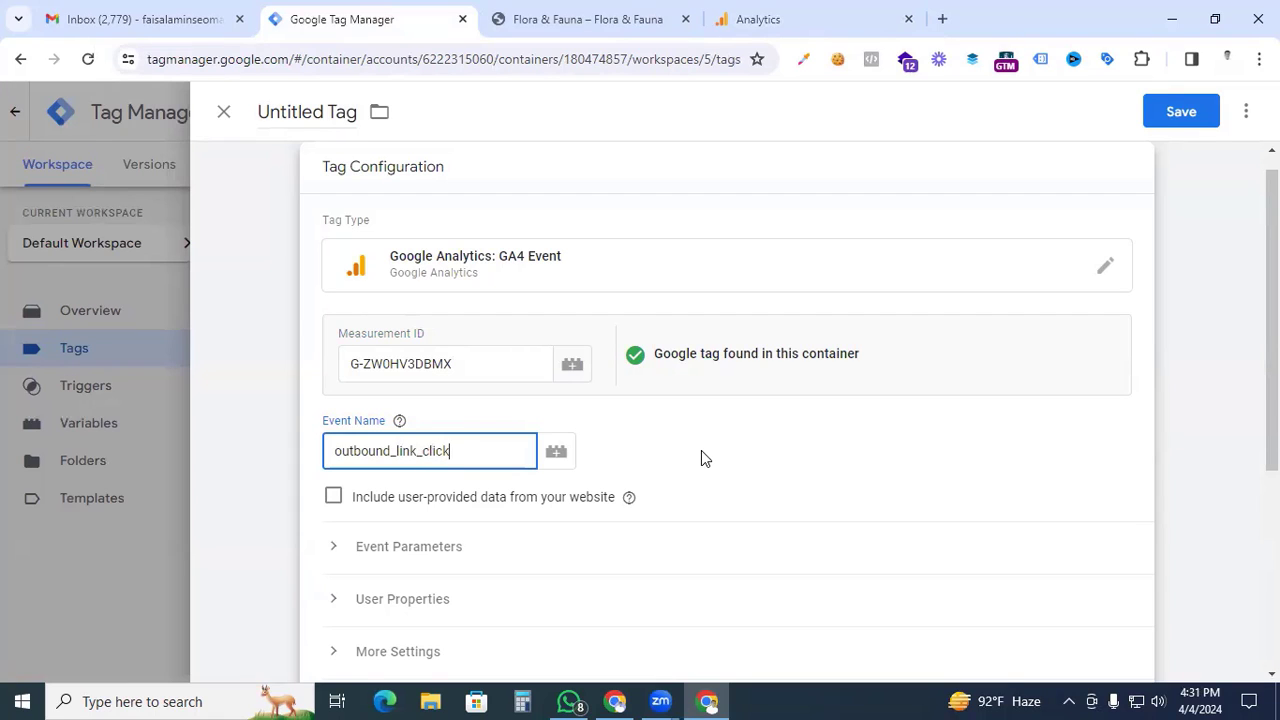
scroll(705, 471, down, 2)
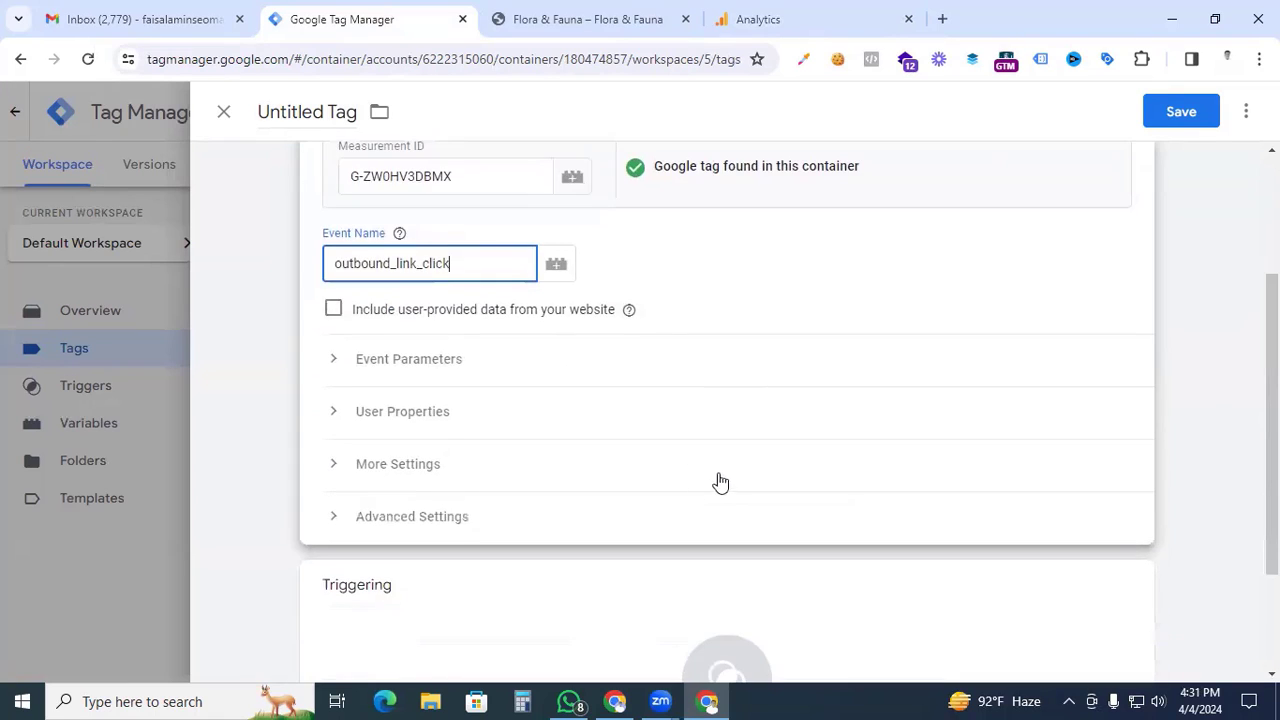
click(332, 370)
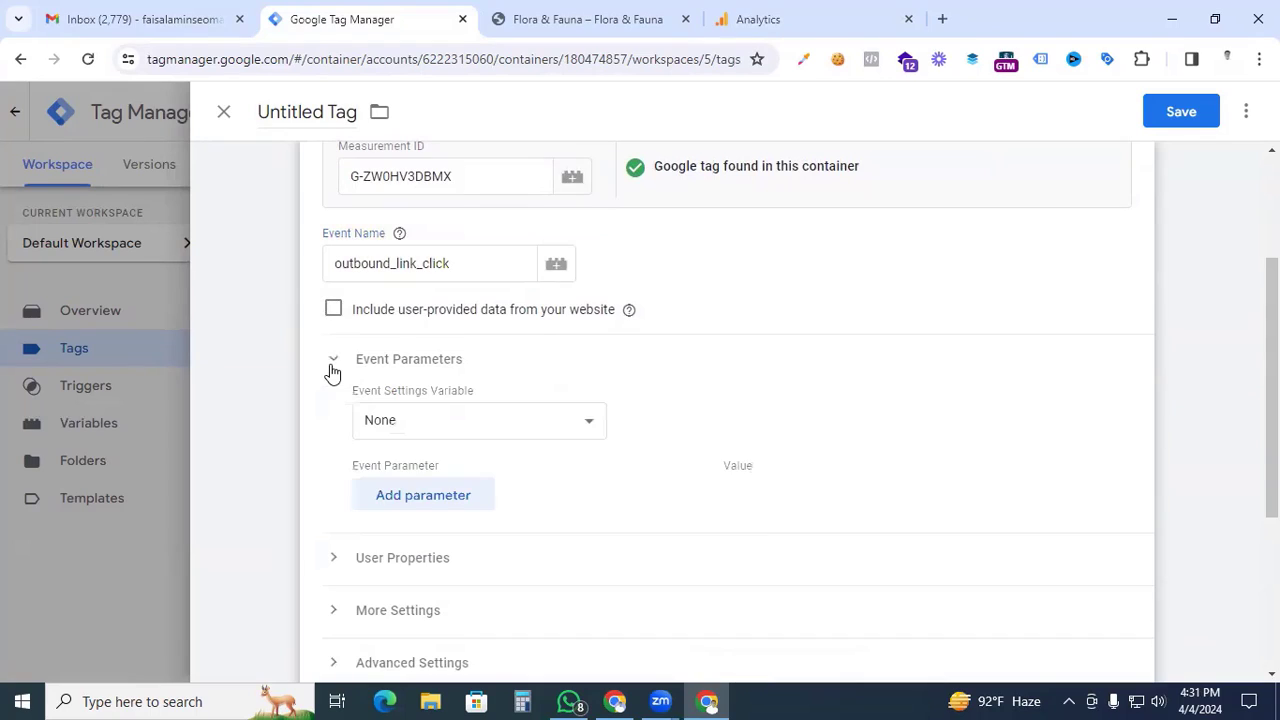
Add an event parameter click_url with the value {{Click URL}}.
click(421, 505)
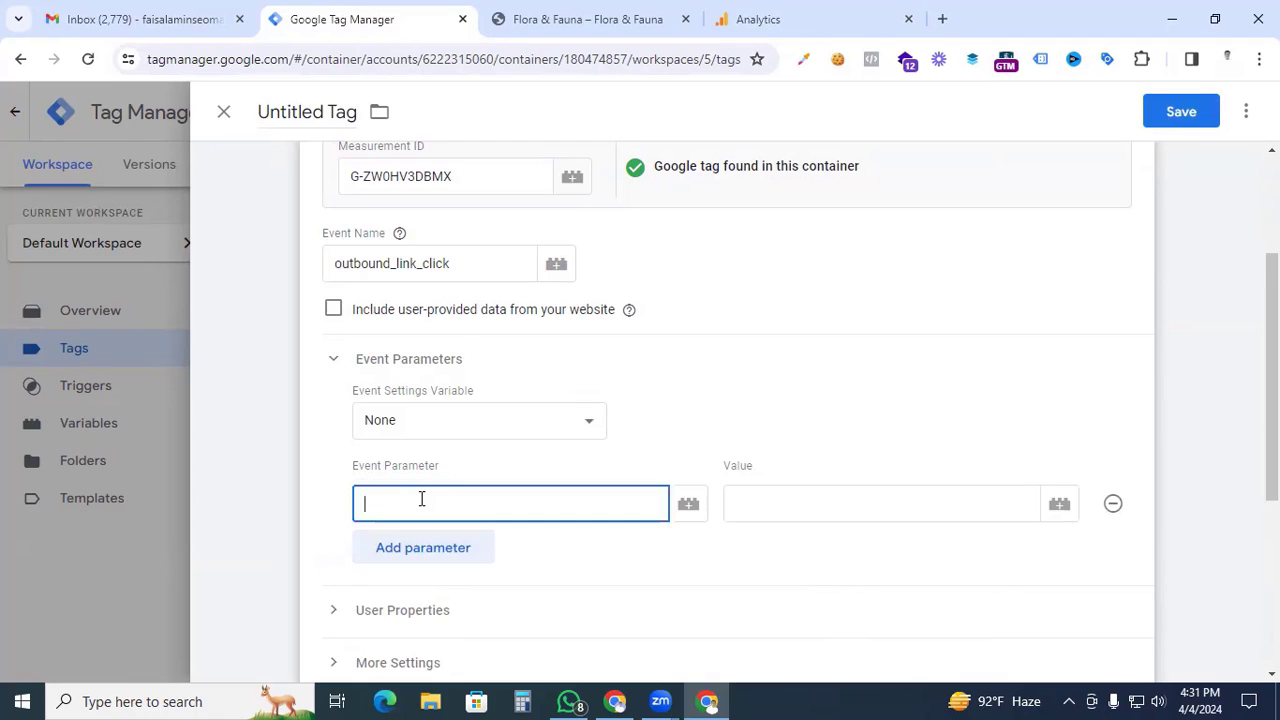
text(click_url)
click(757, 507)
text({{)
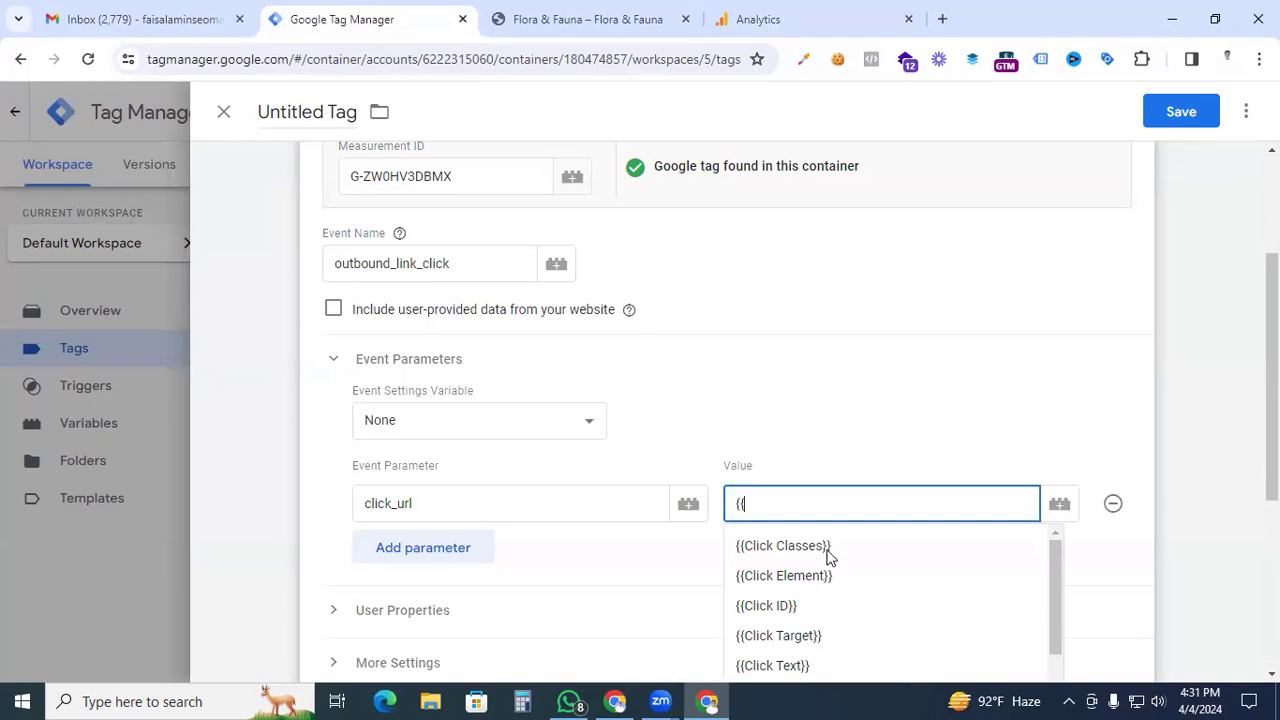
scroll(830, 560, down, 1)
click(792, 420)
scroll(589, 509, down, 3)
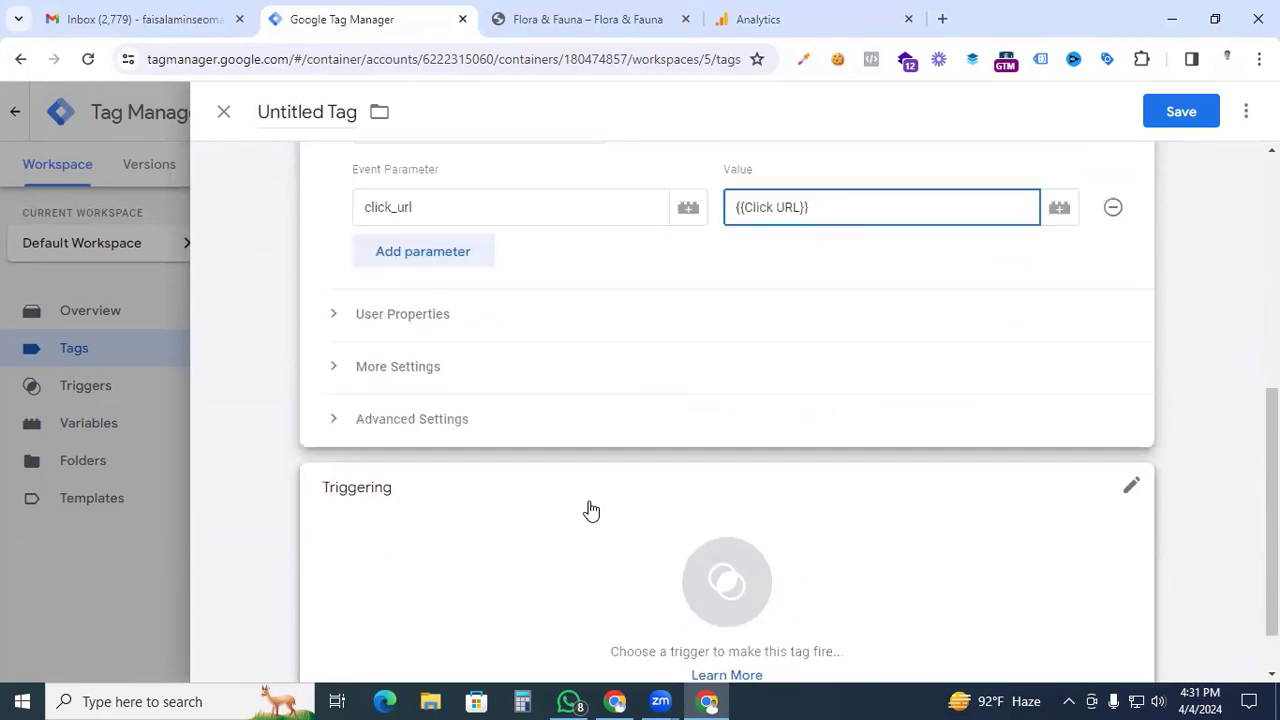
scroll(589, 509, up, 2)
scroll(589, 509, down, 3)
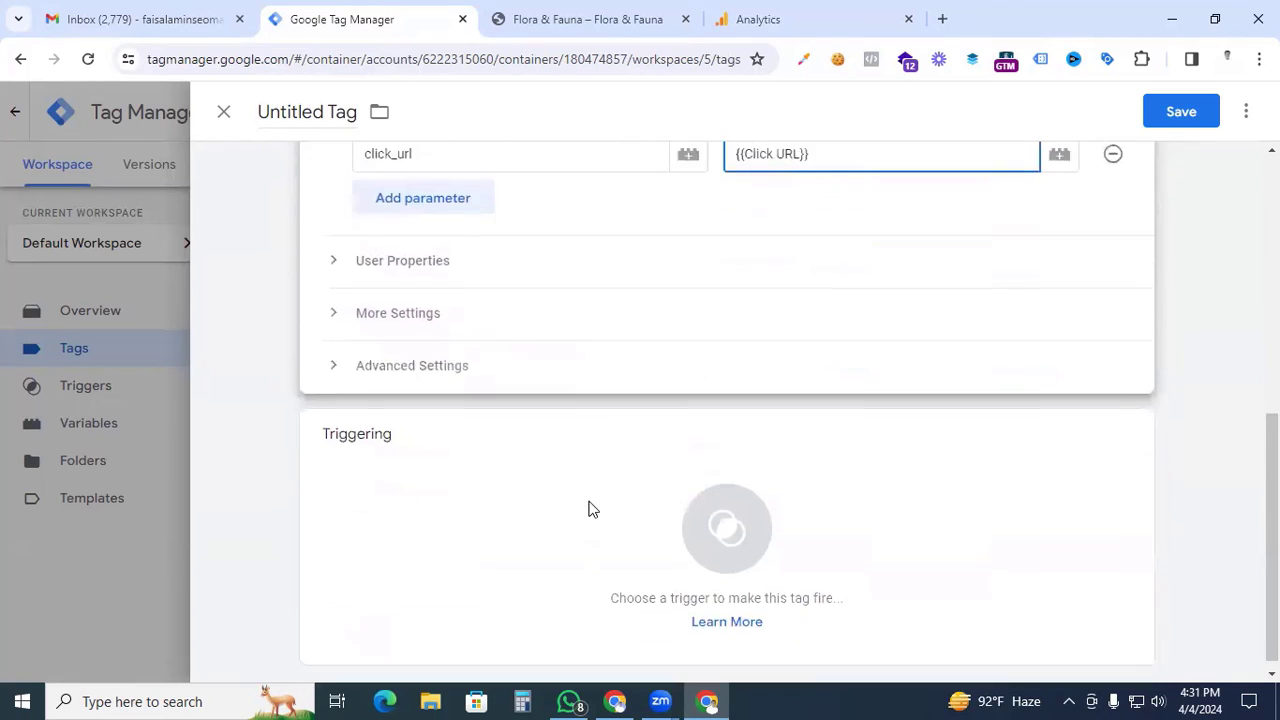
Attach the Event - Outbound Links trigger, name the tag 'GA4 -Outbound Link clicks' and save.
click(735, 528)
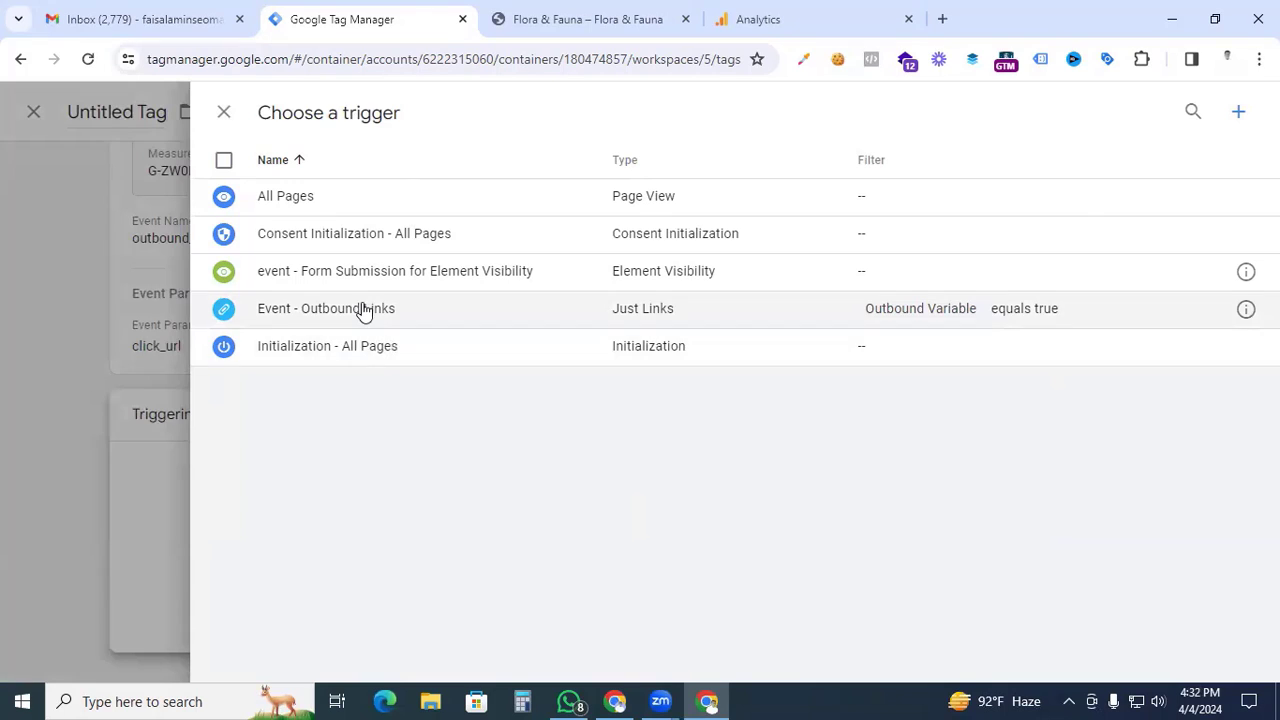
click(360, 309)
scroll(357, 520, up, 1)
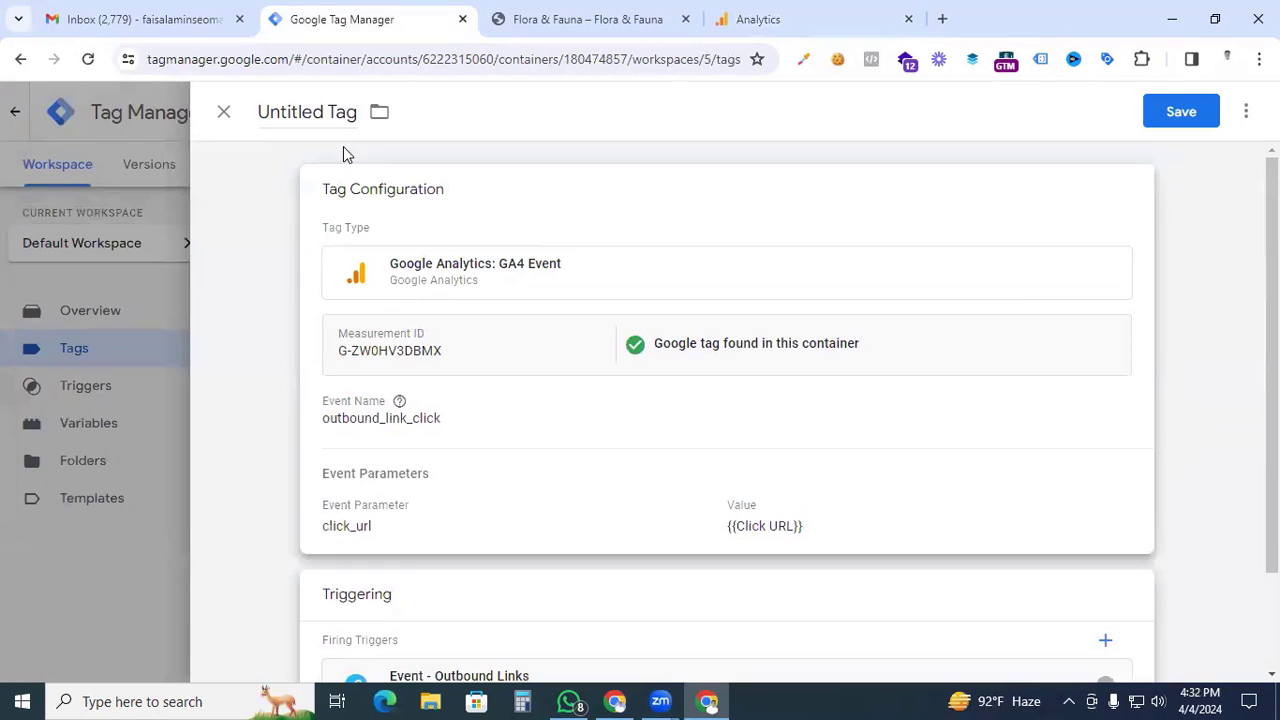
click(320, 112)
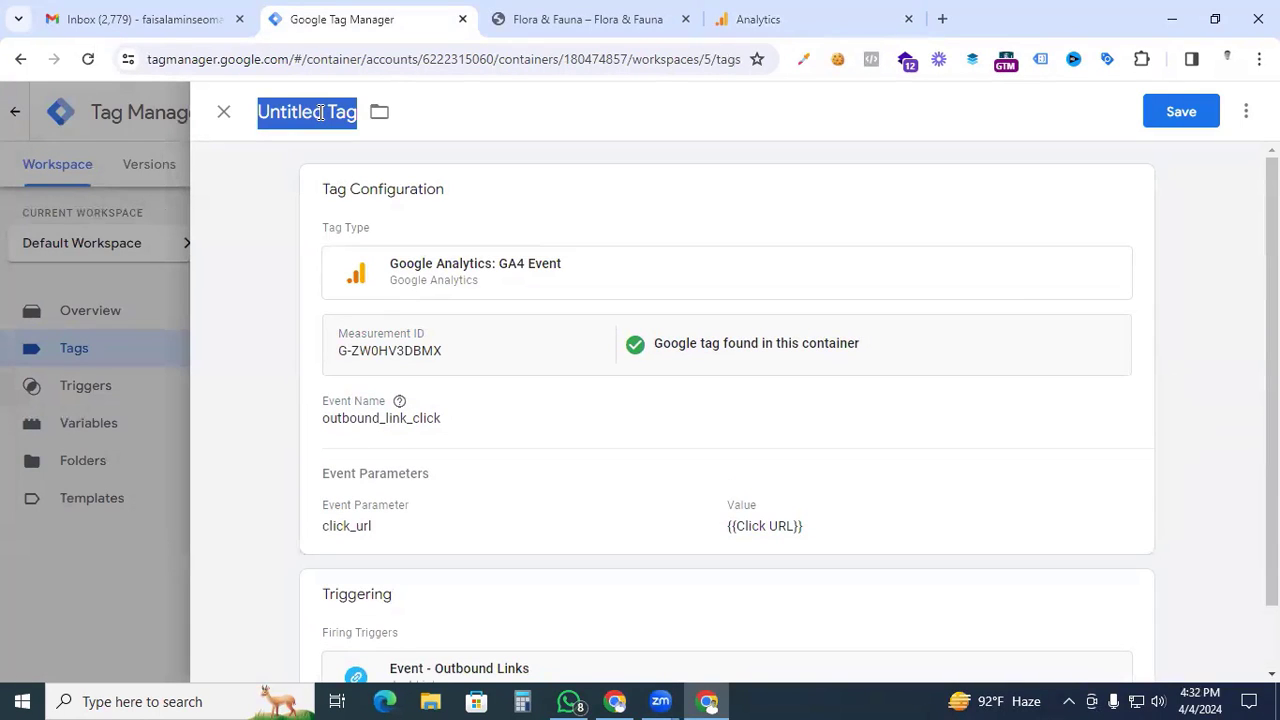
text(GA)
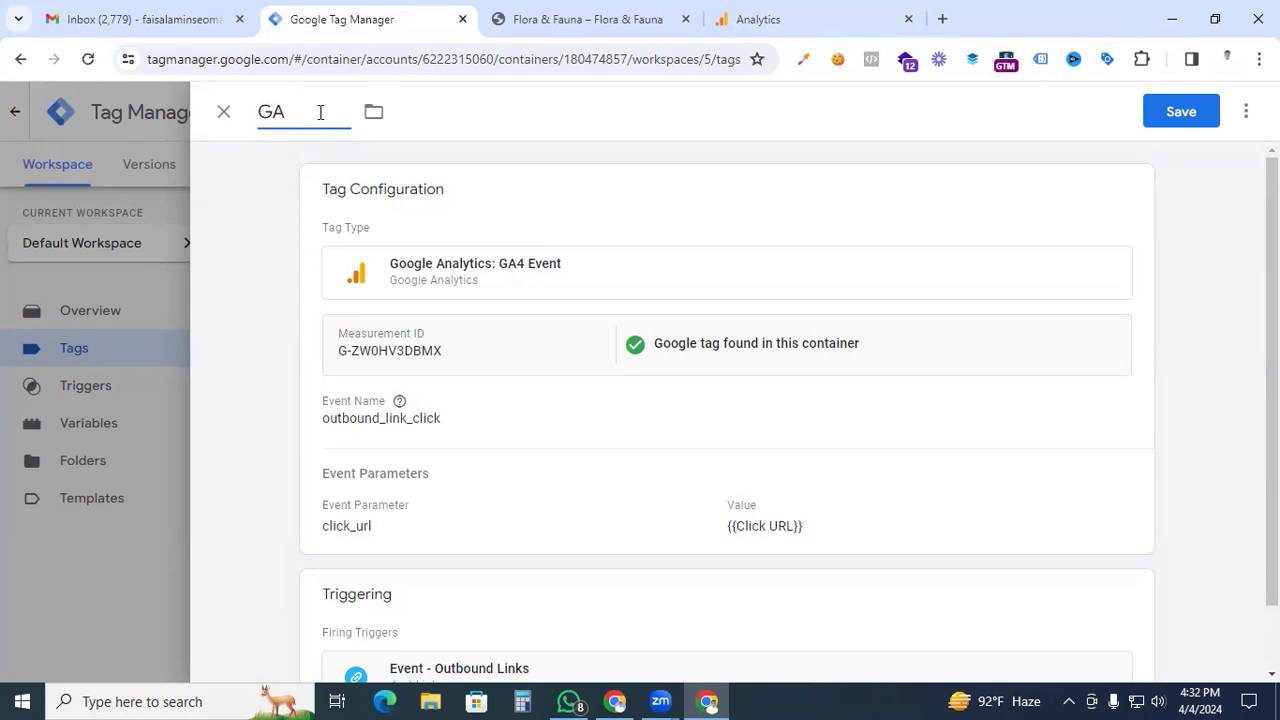
text(4 -Outbound Lin)
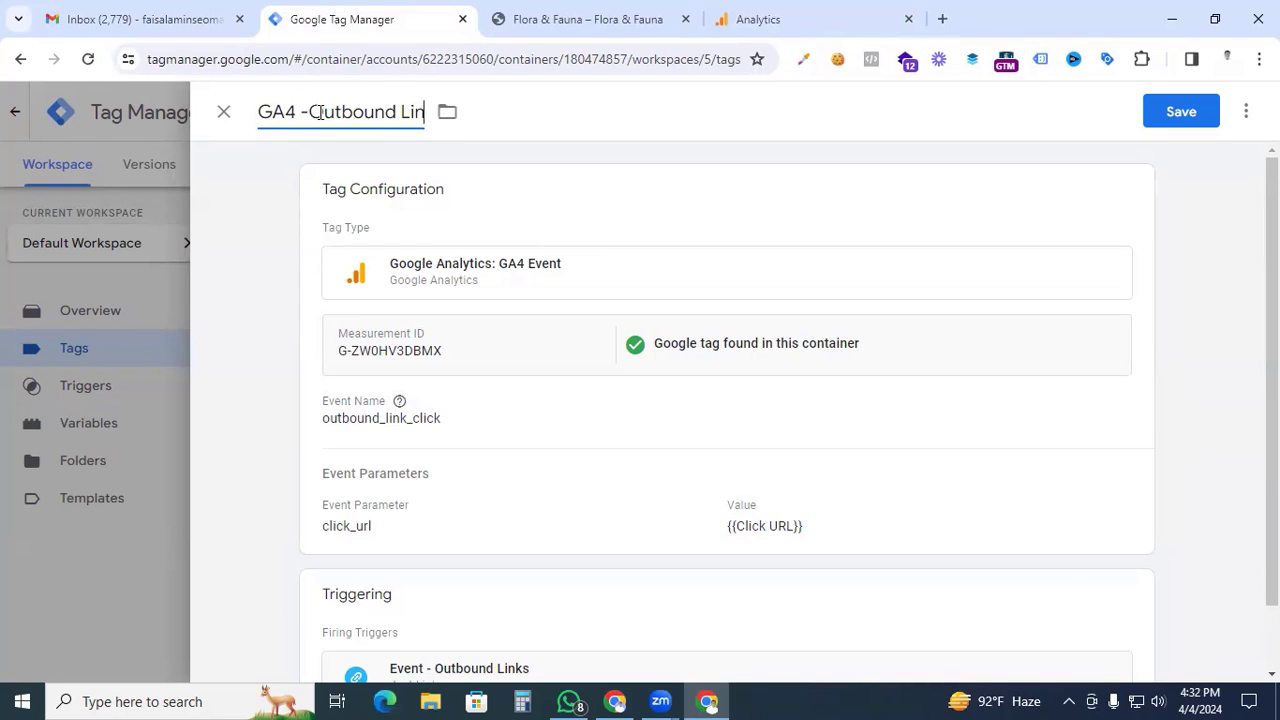
text(k clicks)
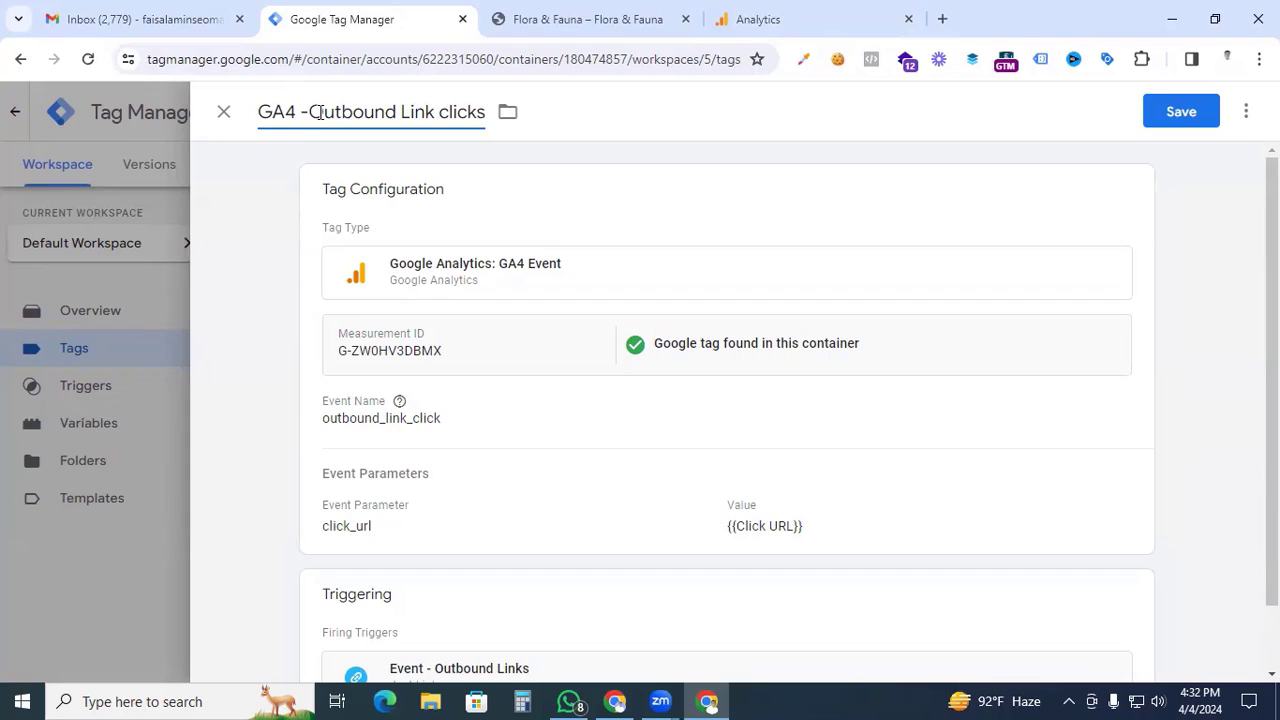
click(1179, 112)
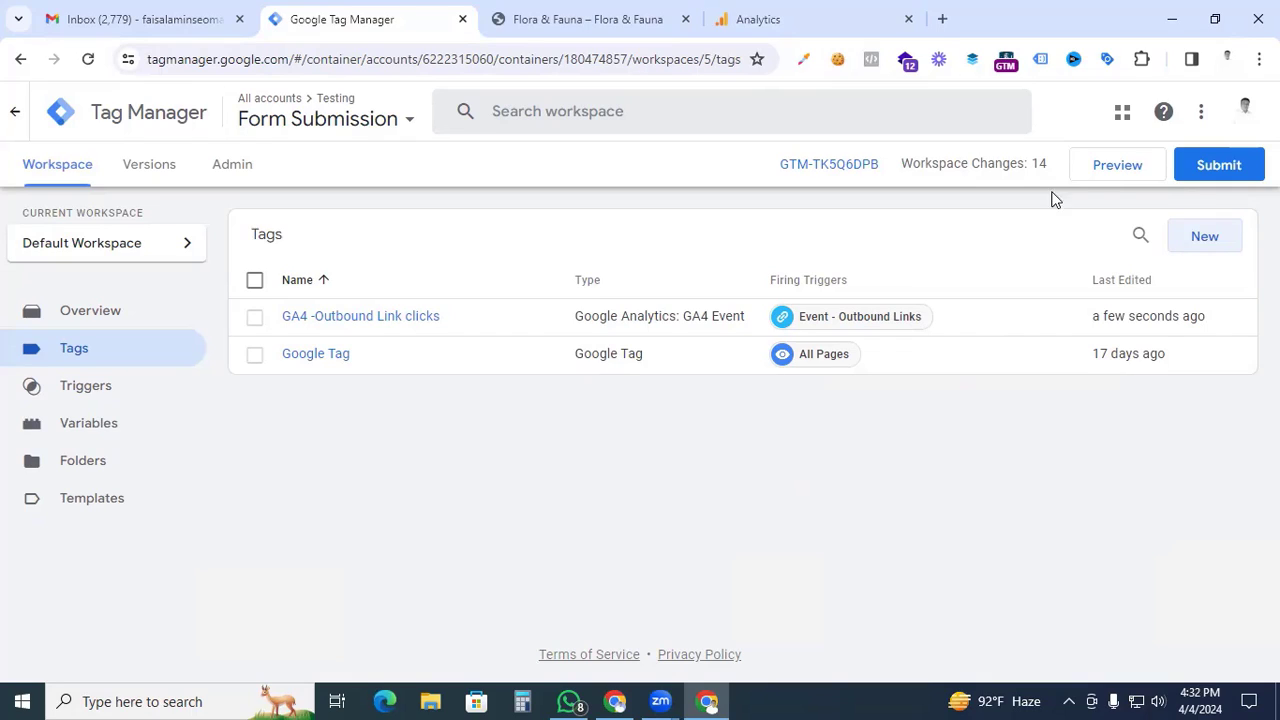
Preview the container, click an outbound Amazon link, and check Tags Fired in Tag Assistant.
click(1110, 165)
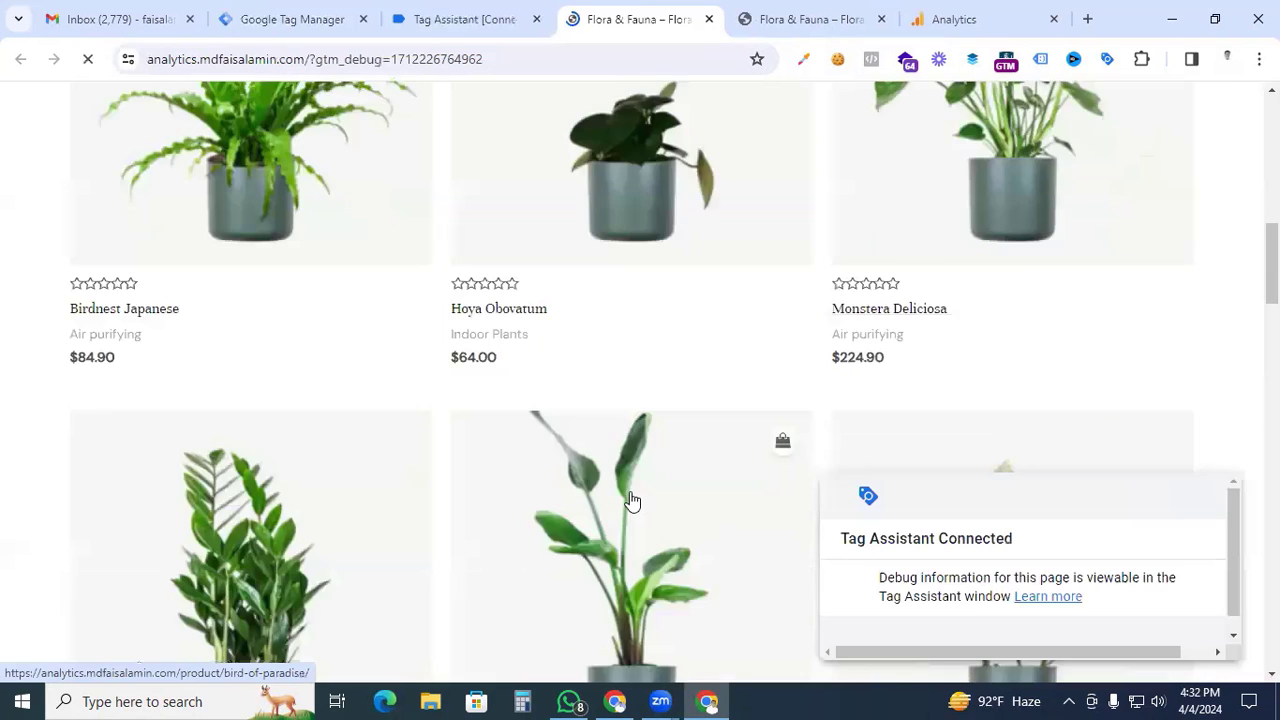
scroll(631, 500, down, 8)
scroll(631, 500, up, 2)
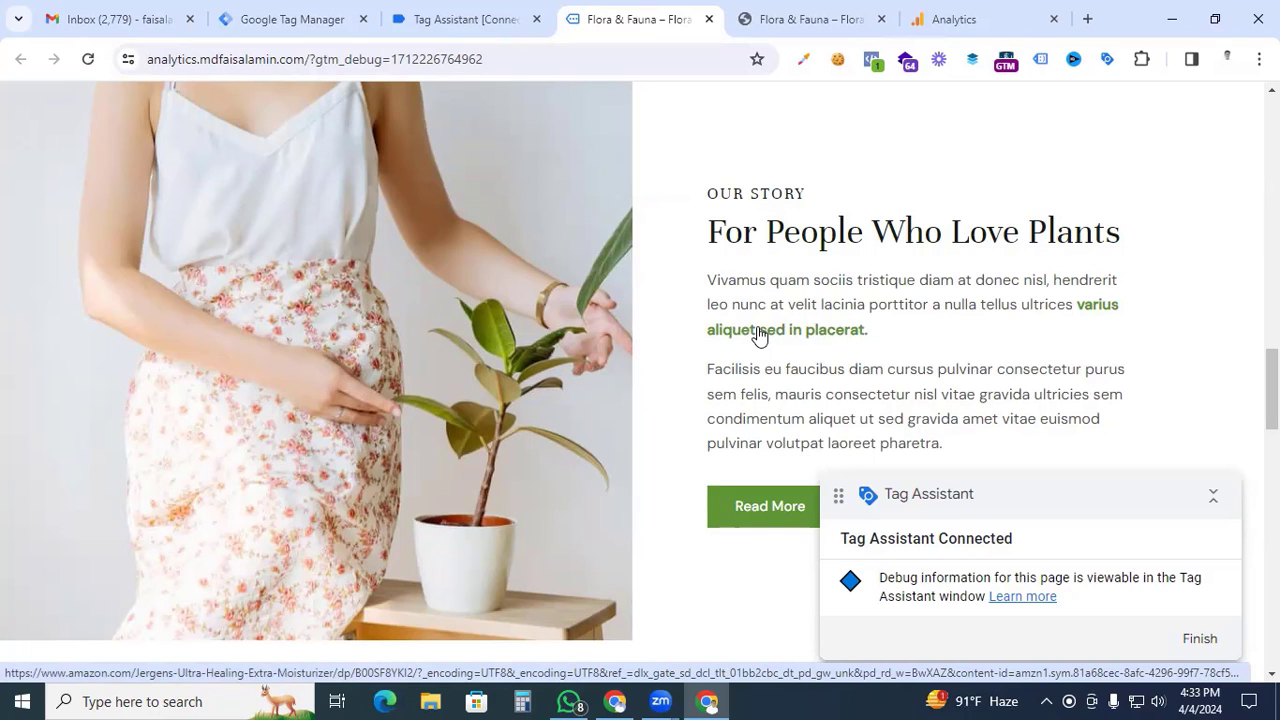
click(760, 335)
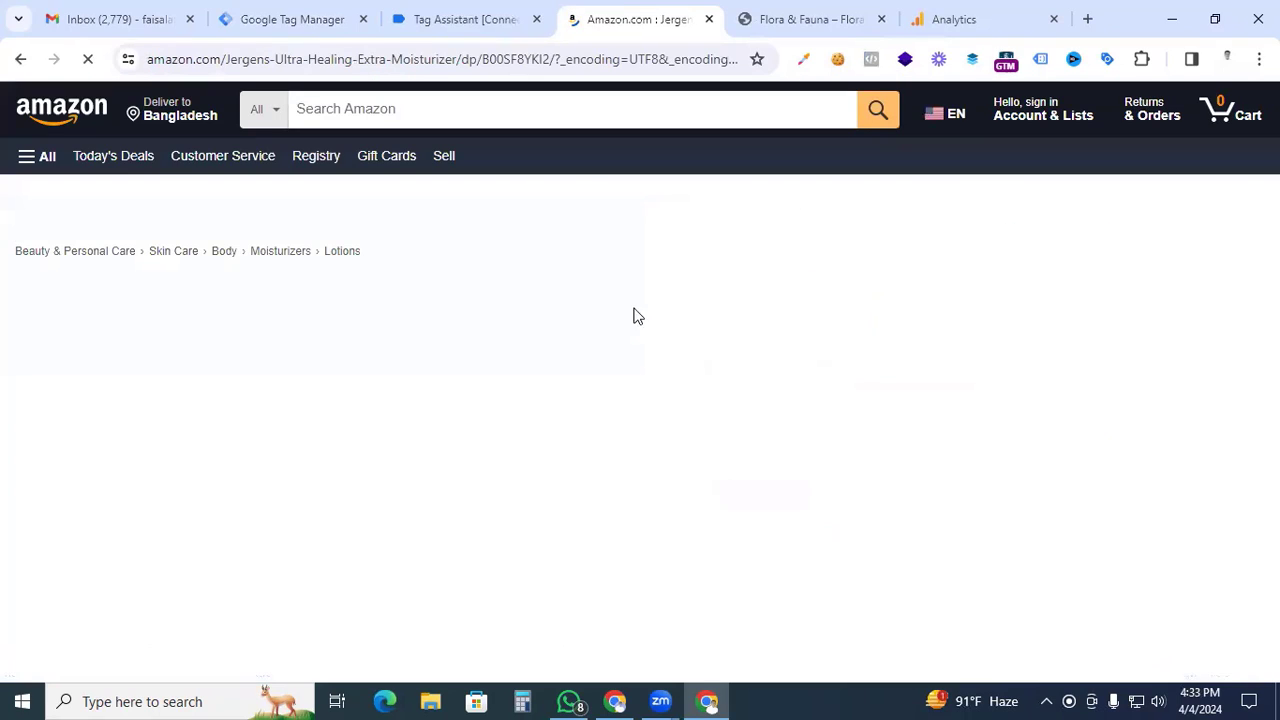
click(422, 19)
click(639, 439)
scroll(629, 446, down, 2)
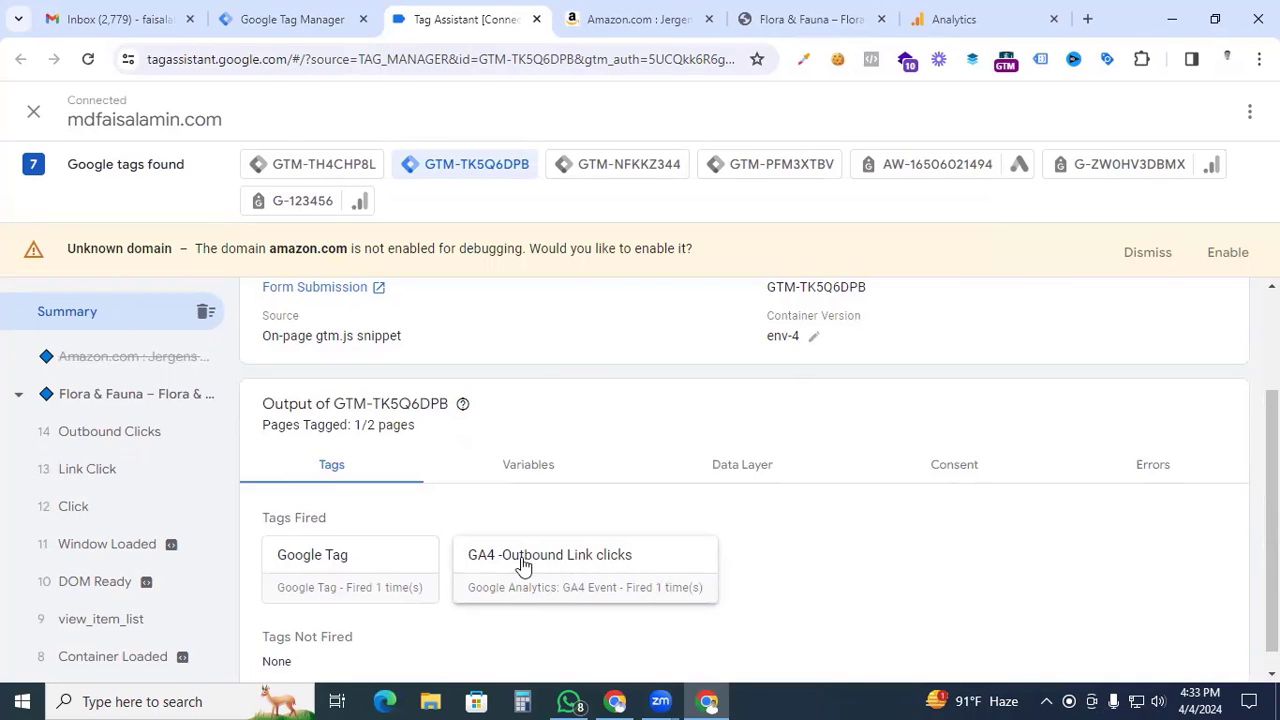
Inspect the Link Click event's GA4 -Outbound Link clicks tag details, then switch to Google Analytics.
click(572, 588)
click(86, 468)
click(368, 570)
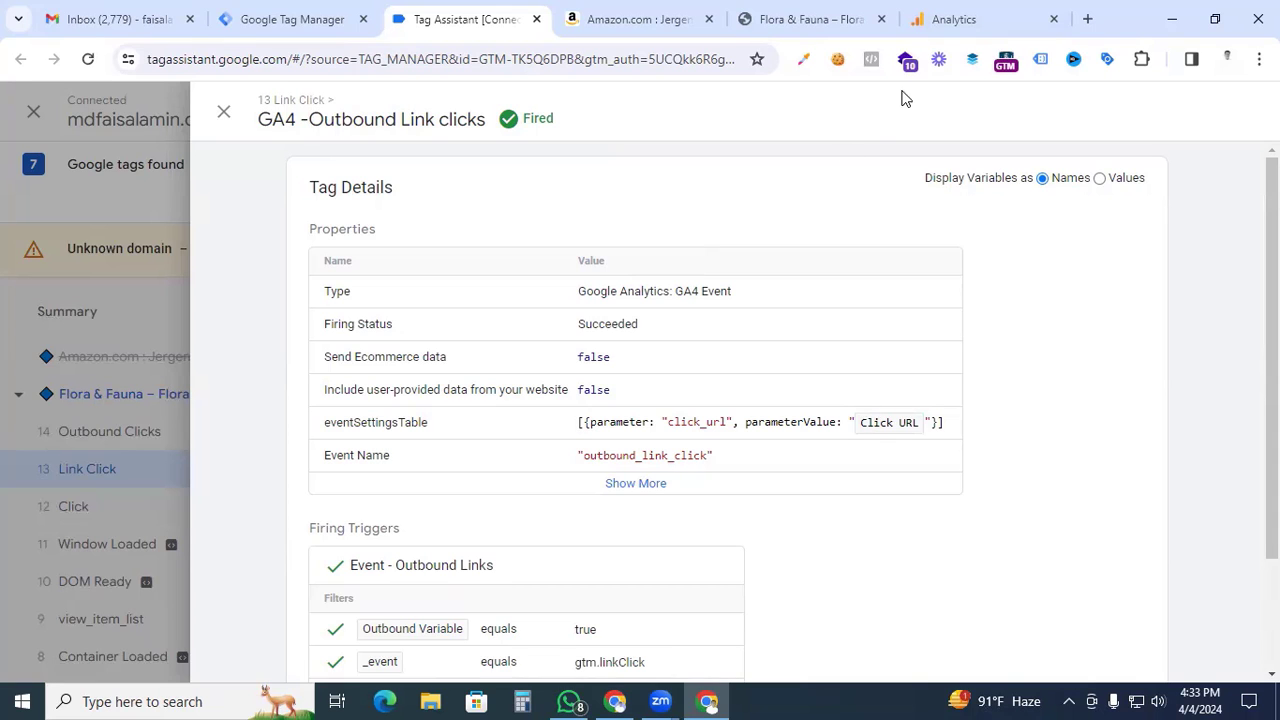
click(951, 17)
Open DebugView and expand the outbound_link_click event's click_url to highlight the amazon.com URL.
click(191, 111)
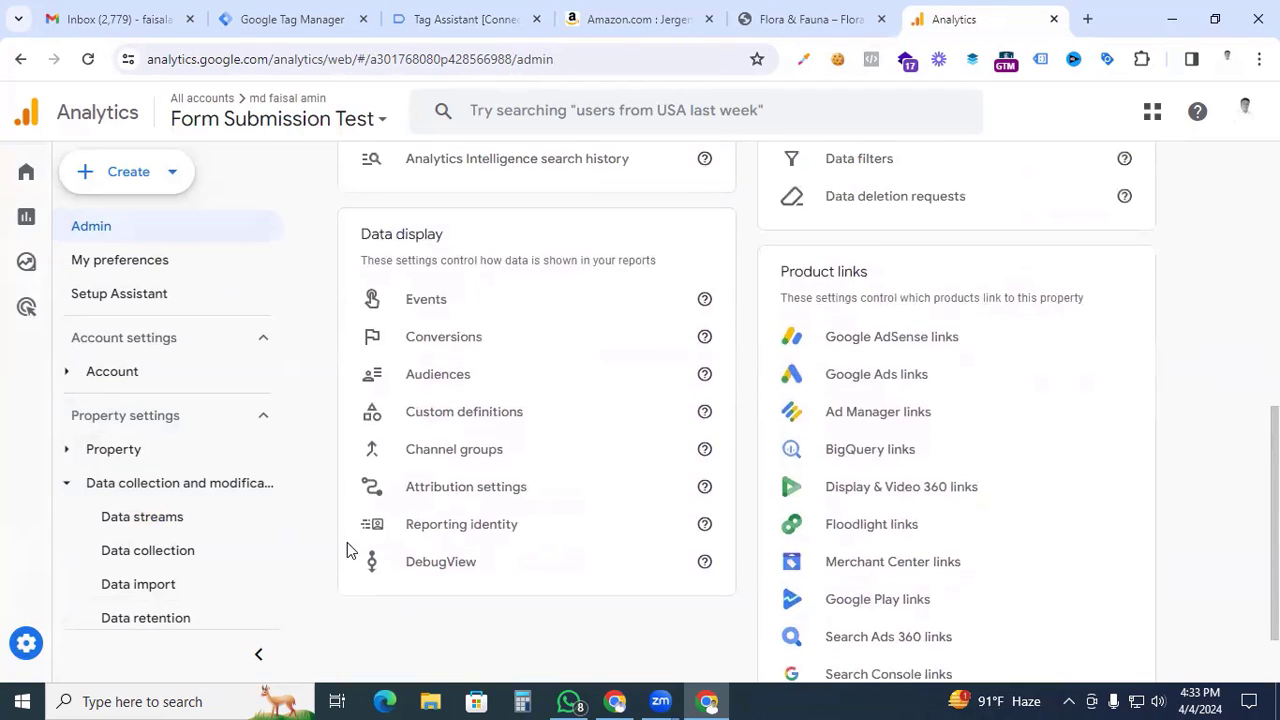
click(463, 567)
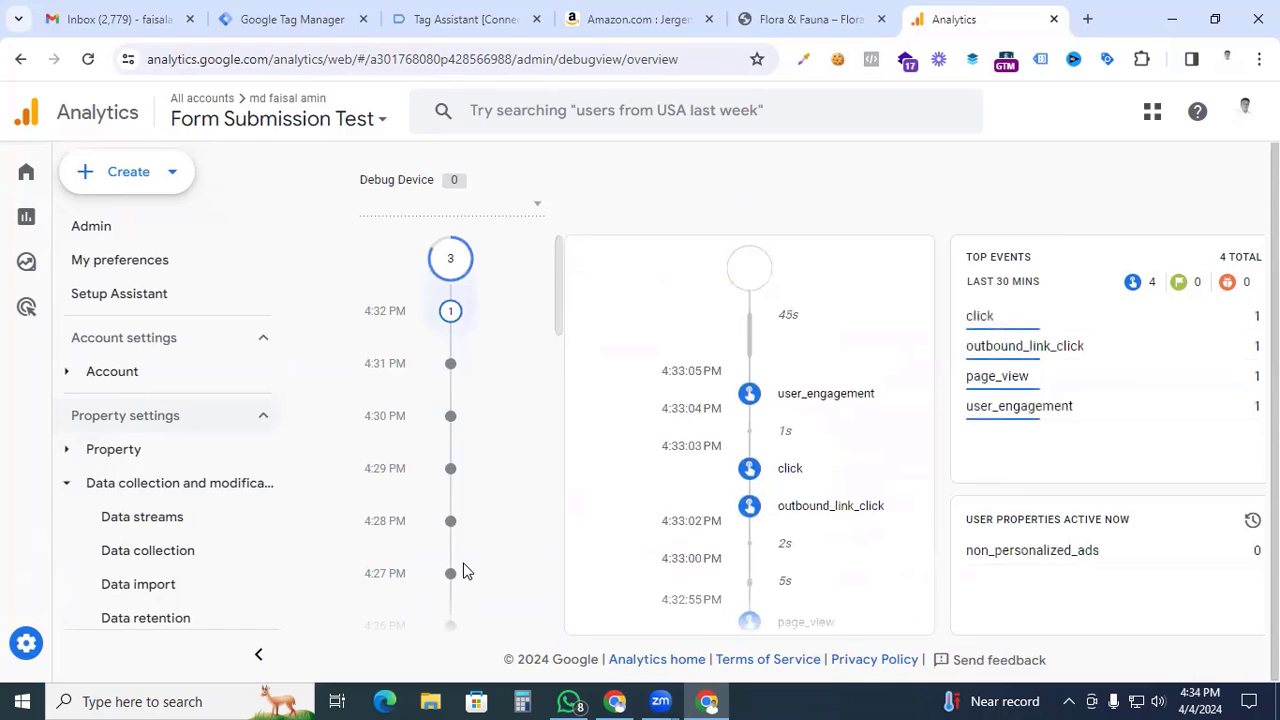
click(808, 516)
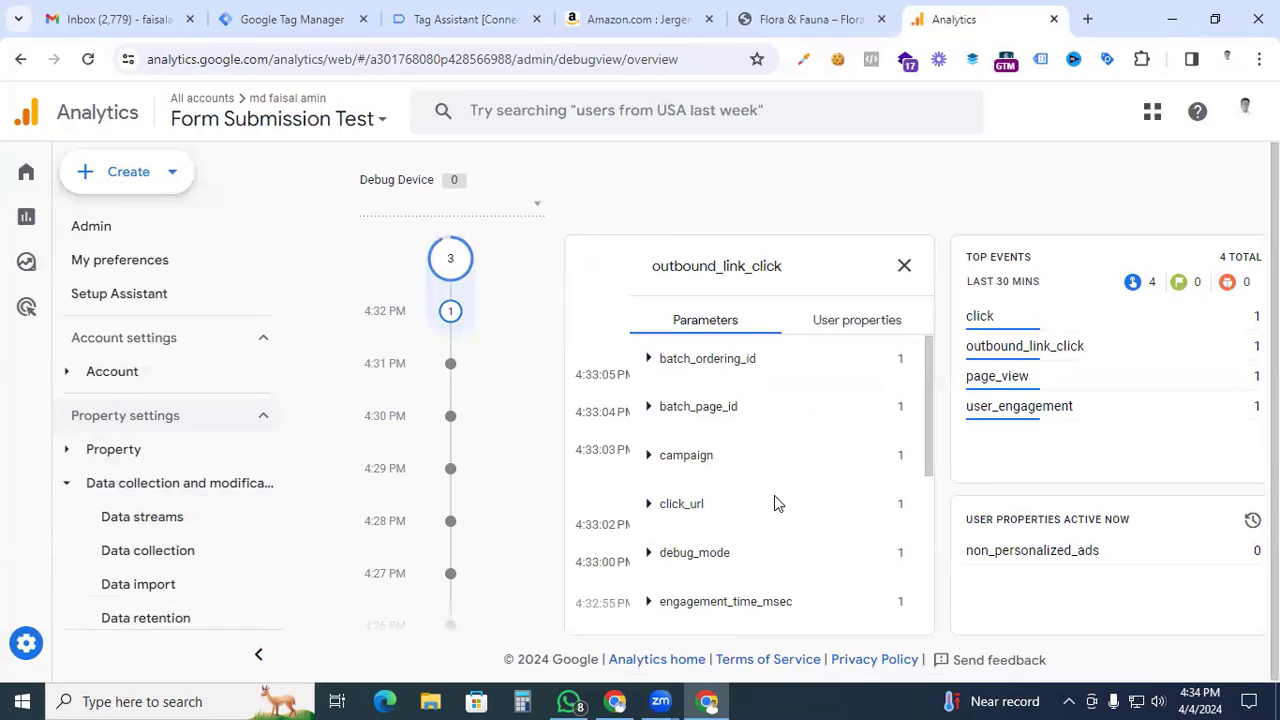
click(649, 506)
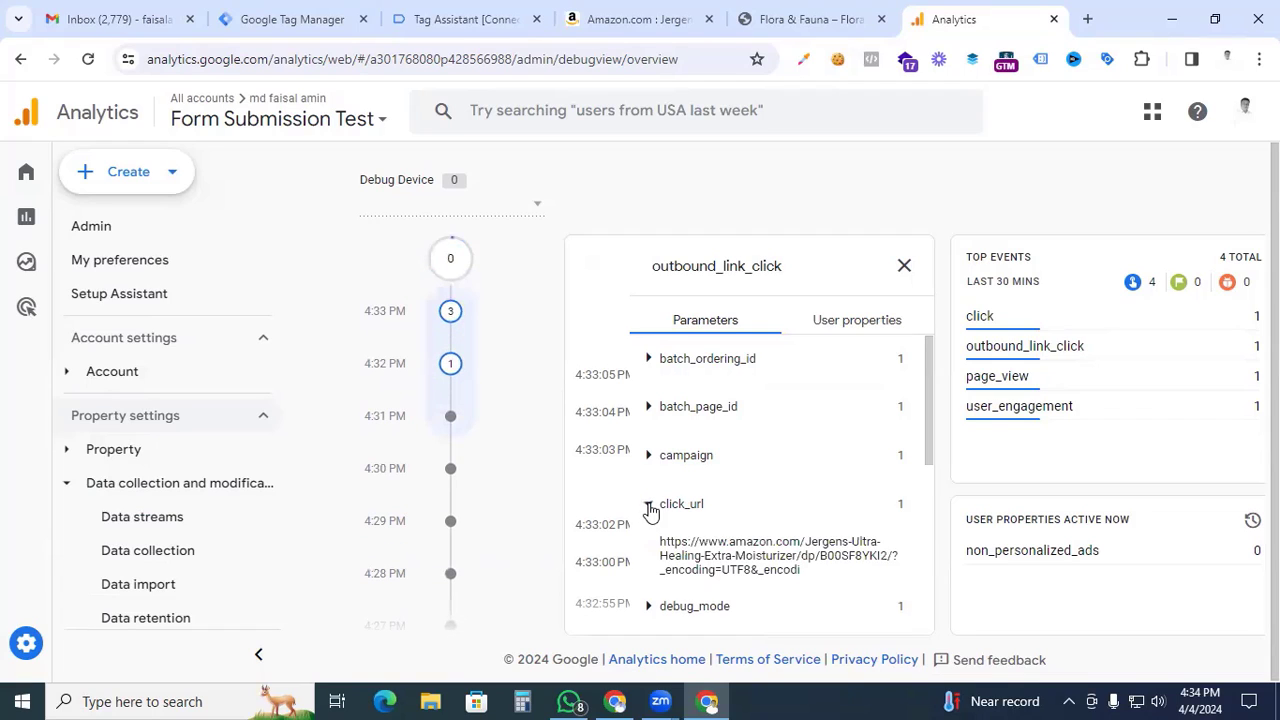
drag(681, 542, 808, 545)
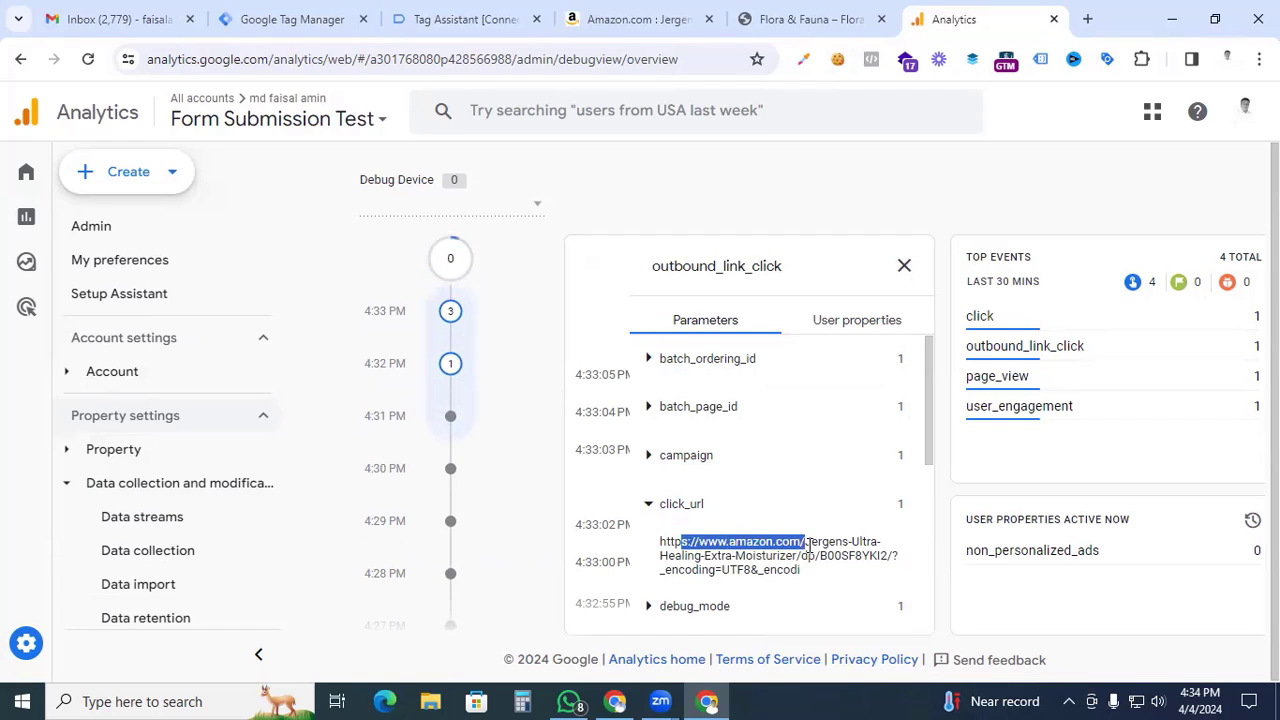
drag(664, 542, 764, 562)
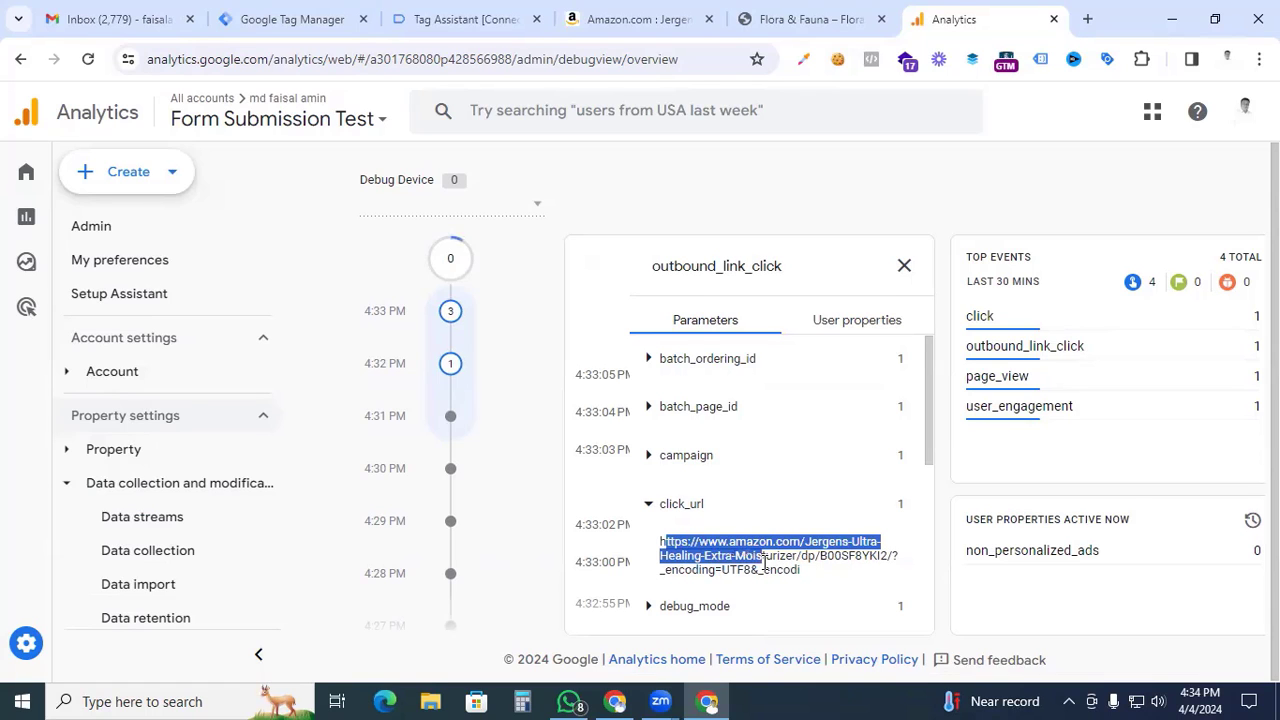
Compare the Amazon tab's address with the recorded click_url, then return to Tag Assistant.
click(610, 18)
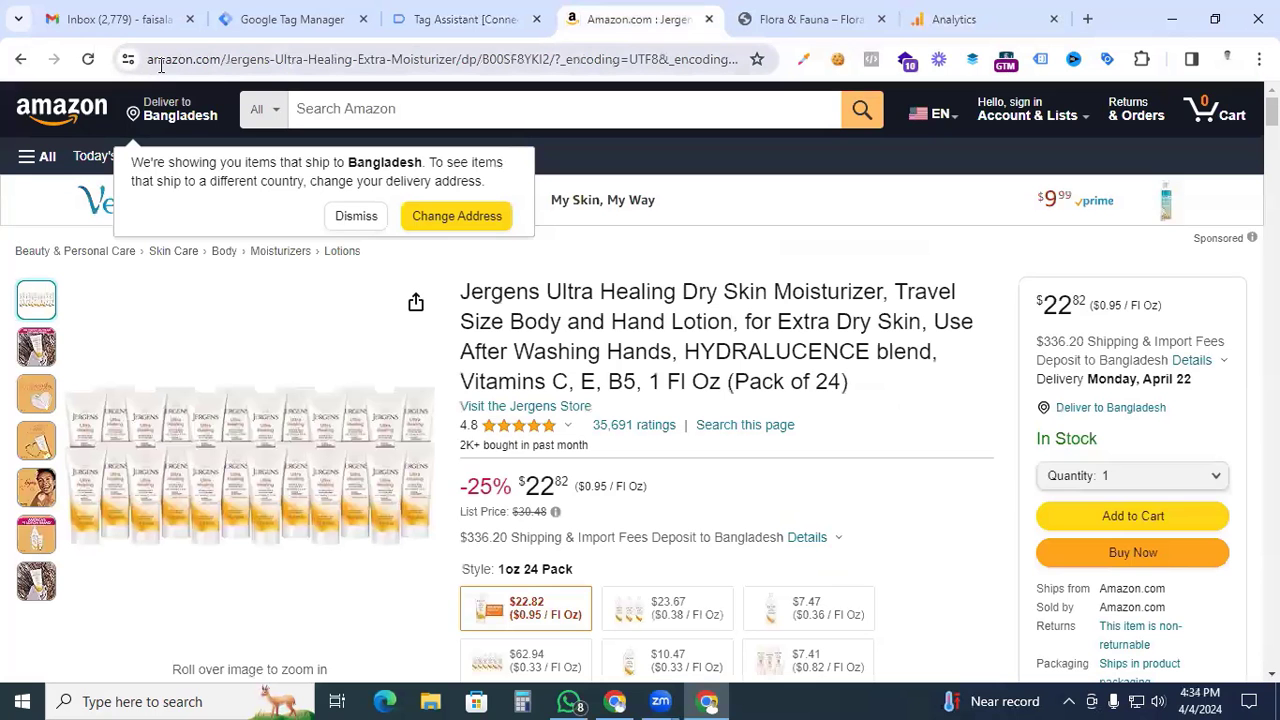
drag(160, 63, 333, 62)
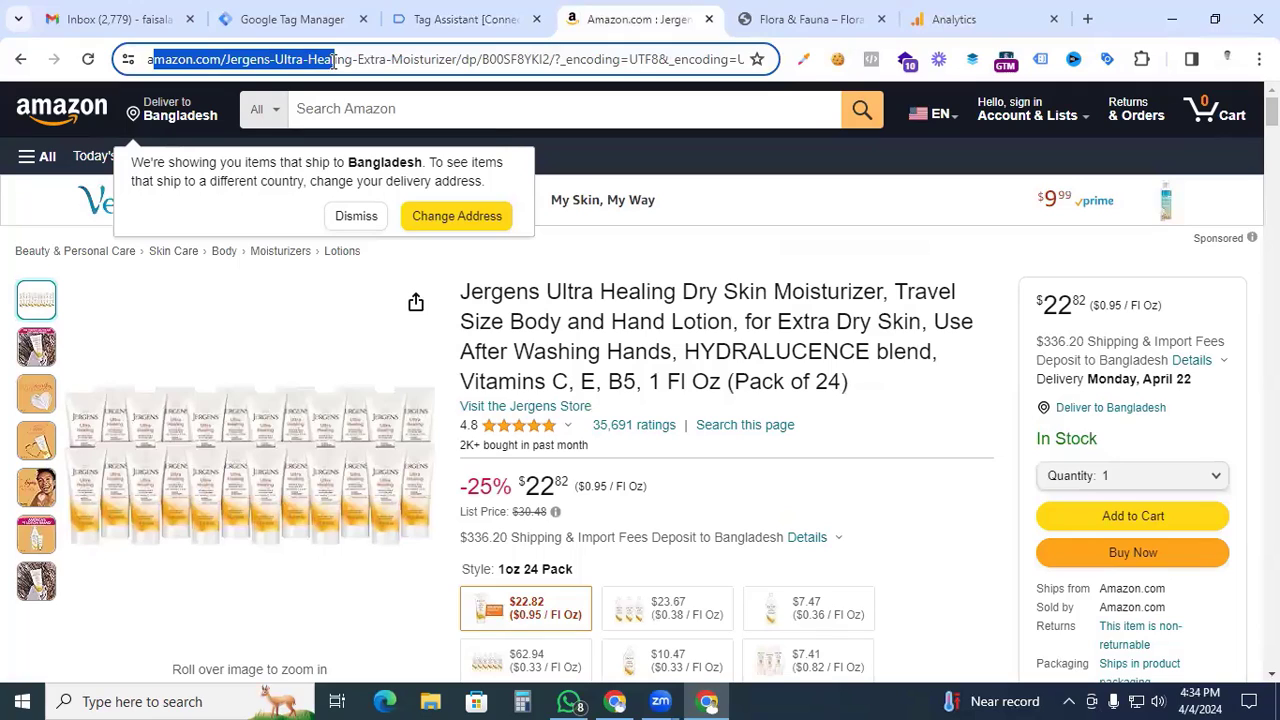
click(440, 19)
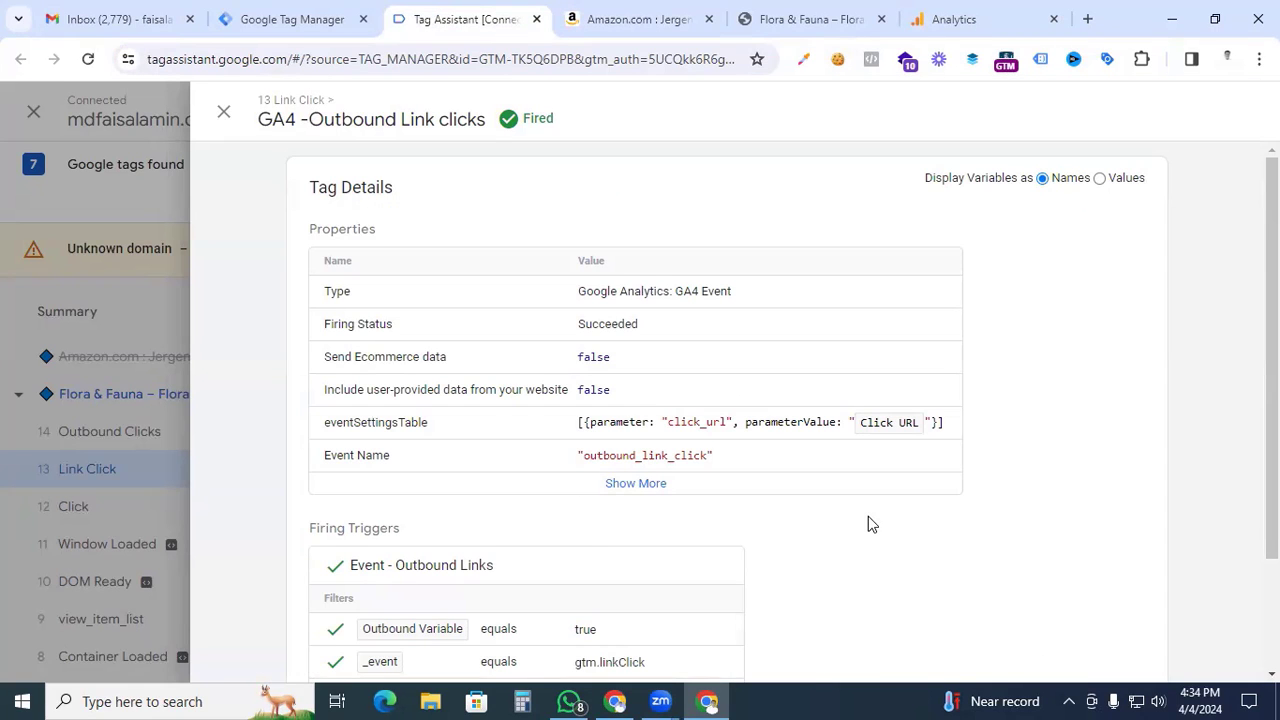